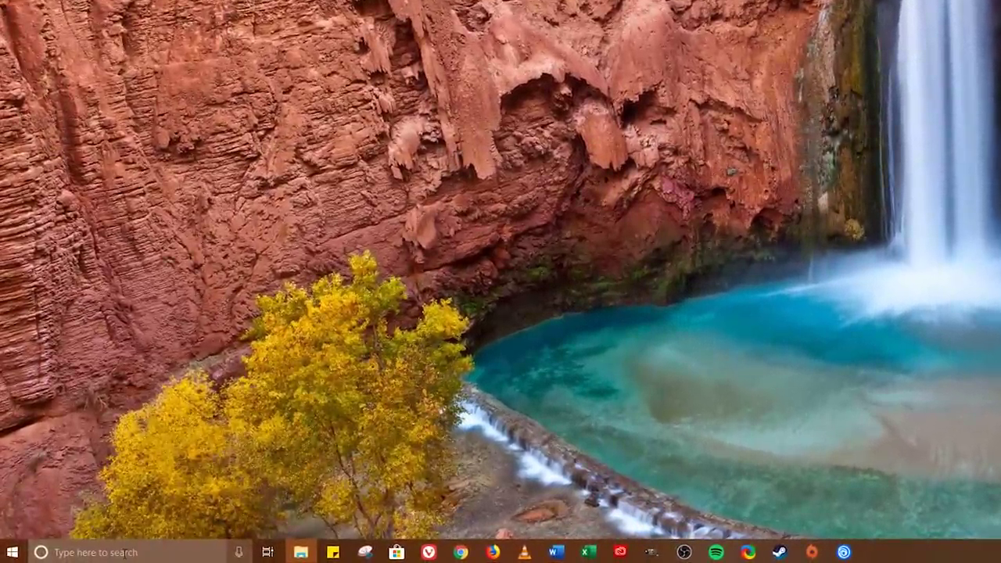
- Open Control Panel from search, set View by to Category, and enter Clock and Region
left_click(125, 552)
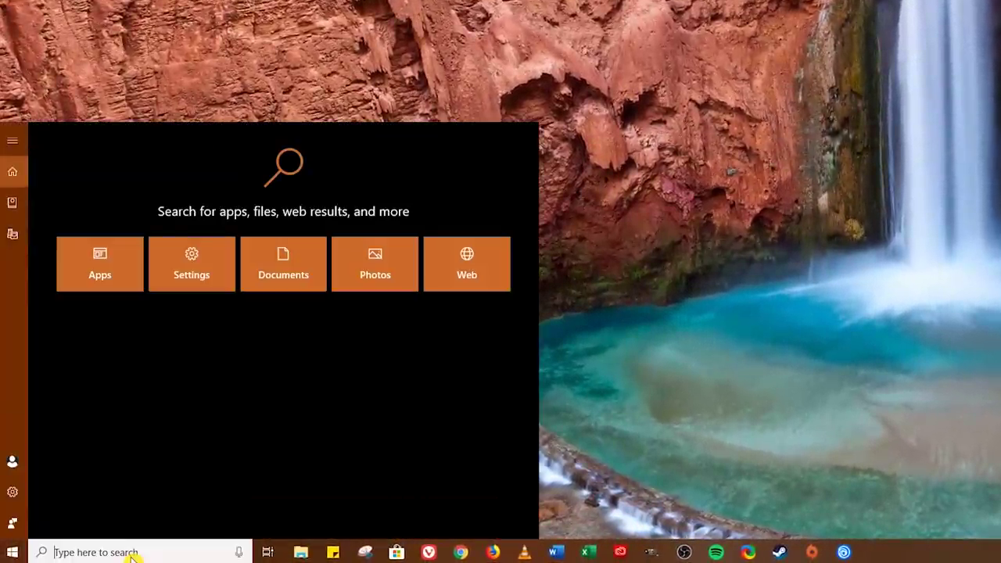
type("control ")
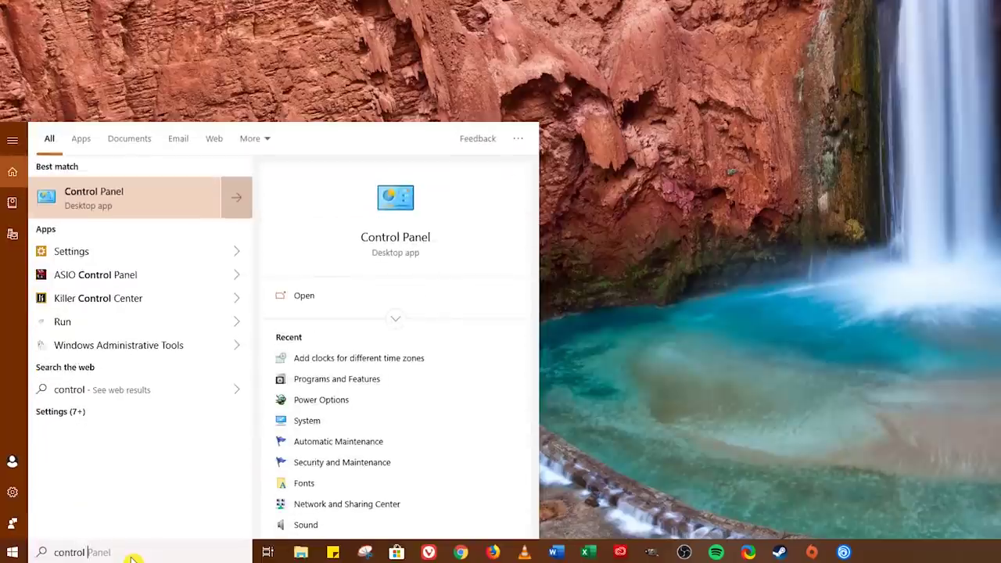
type("panel")
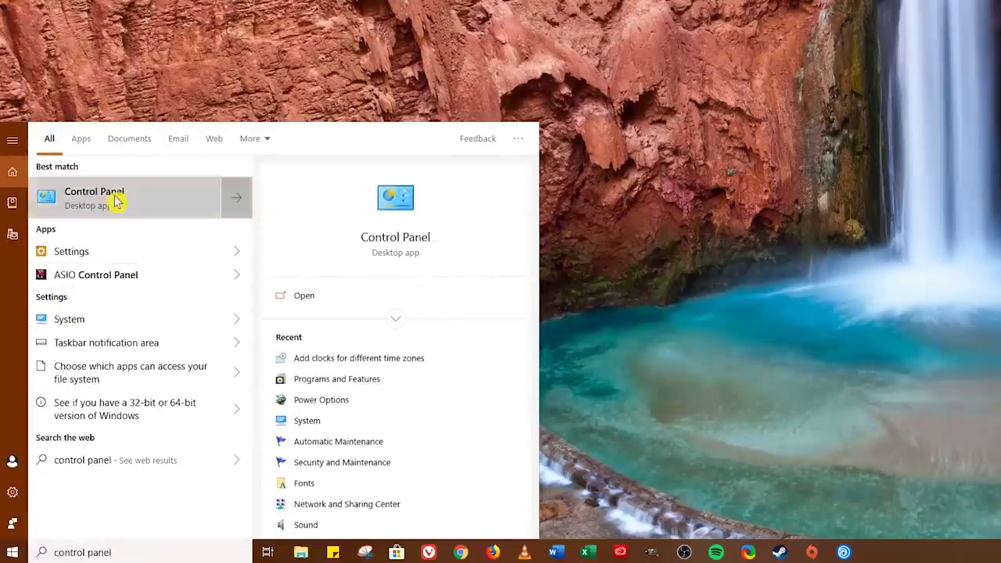
left_click(116, 201)
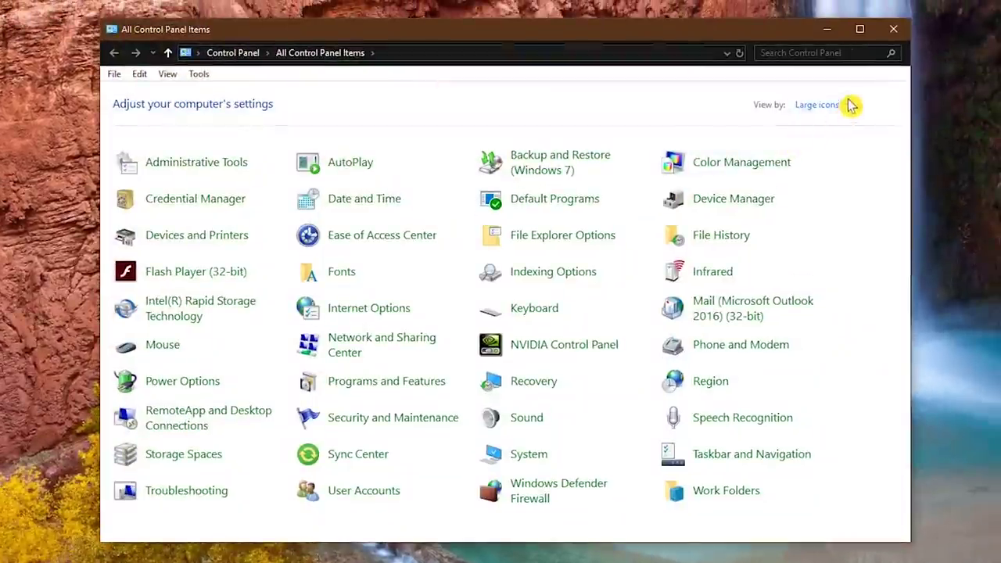
left_click(848, 103)
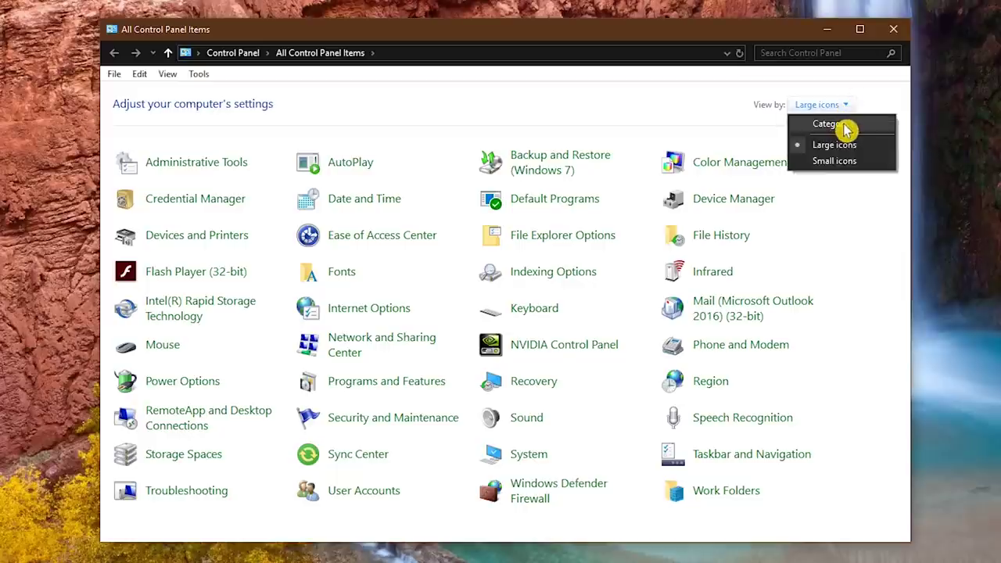
left_click(846, 125)
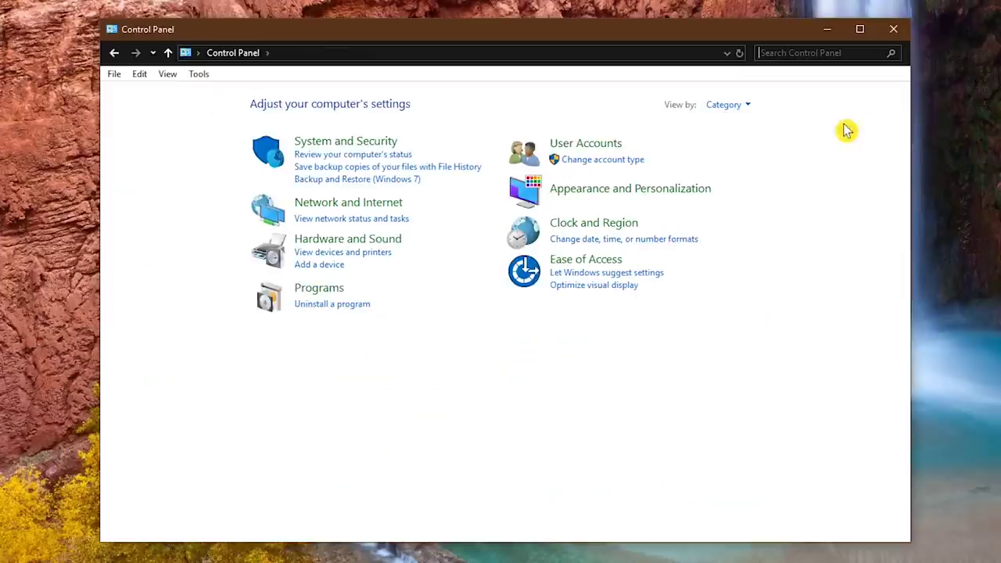
left_click(617, 226)
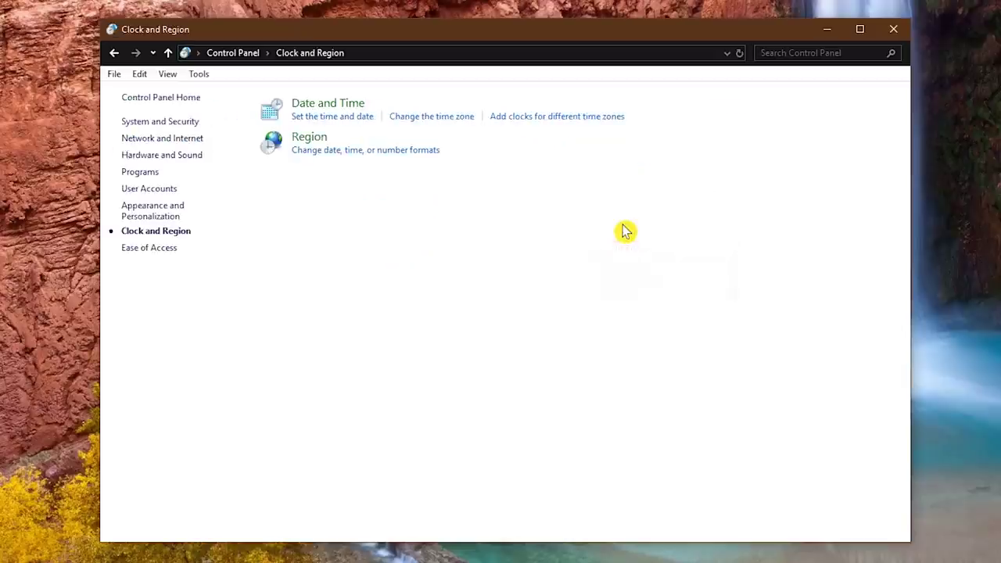
- Enable an additional clock on UTC+01:00 Amsterdam, Berlin, name it 'Berlin', and confirm with OK
left_click(570, 119)
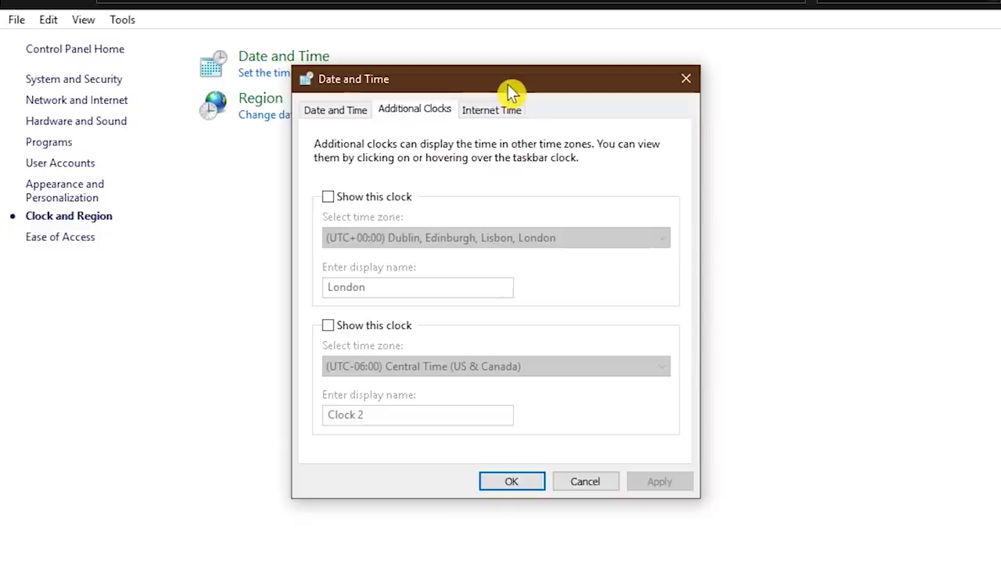
left_click(329, 198)
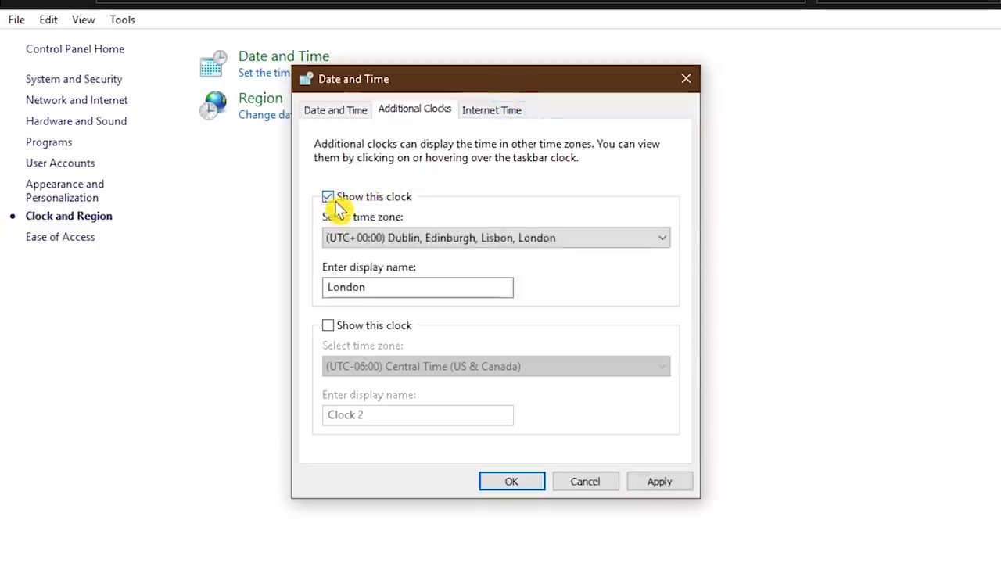
left_click(400, 240)
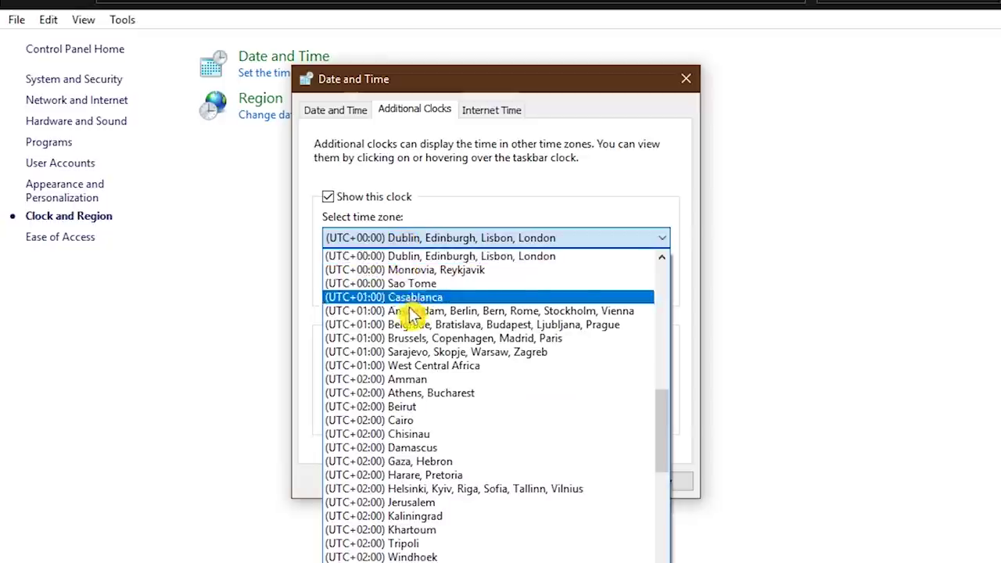
left_click(411, 313)
left_click_drag(384, 286, 316, 288)
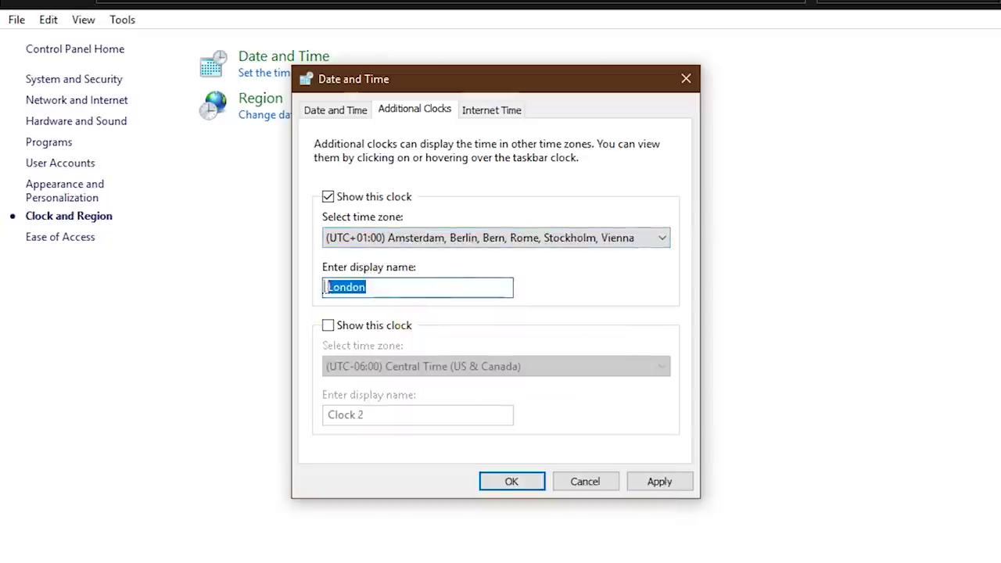
type("Berl")
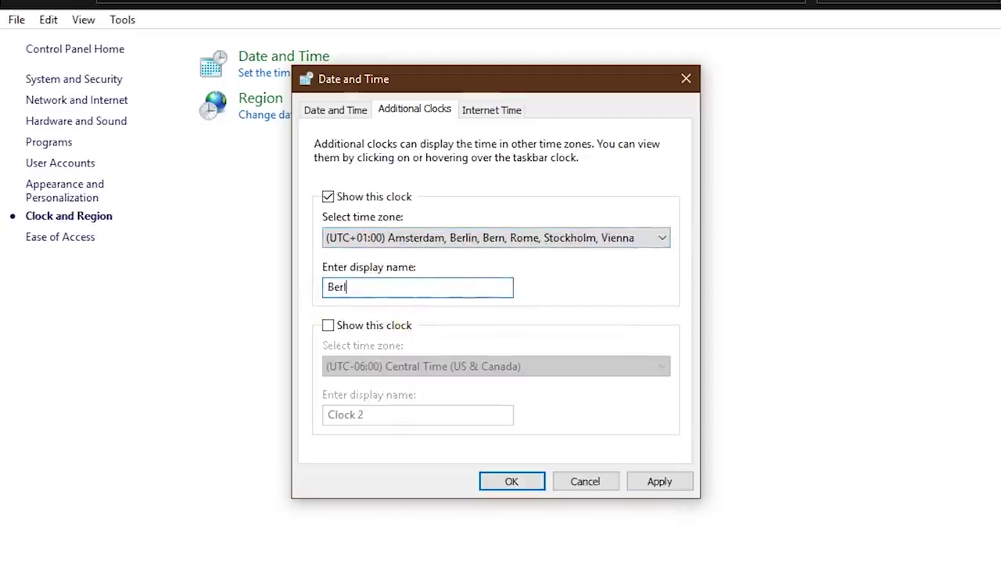
type("in")
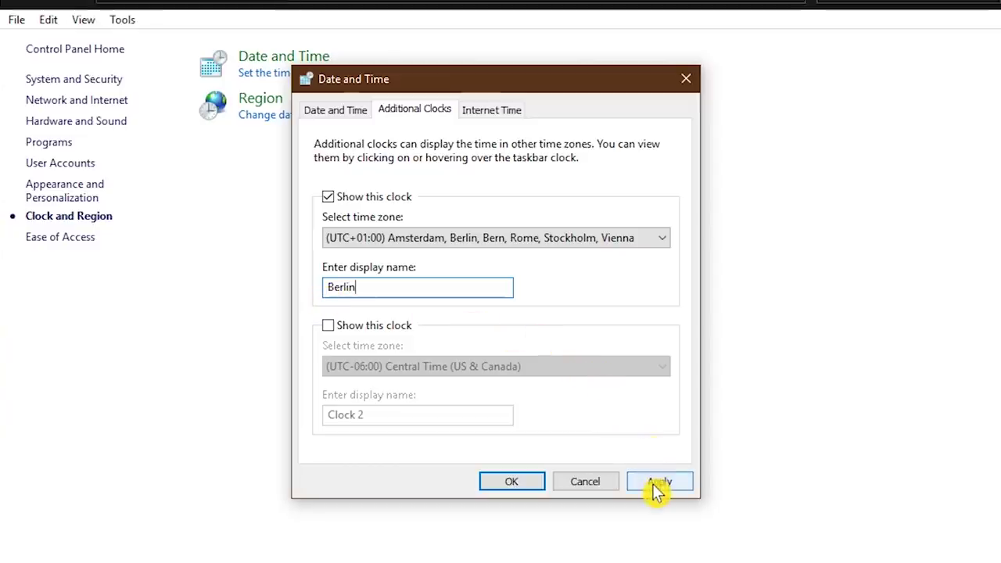
left_click(522, 484)
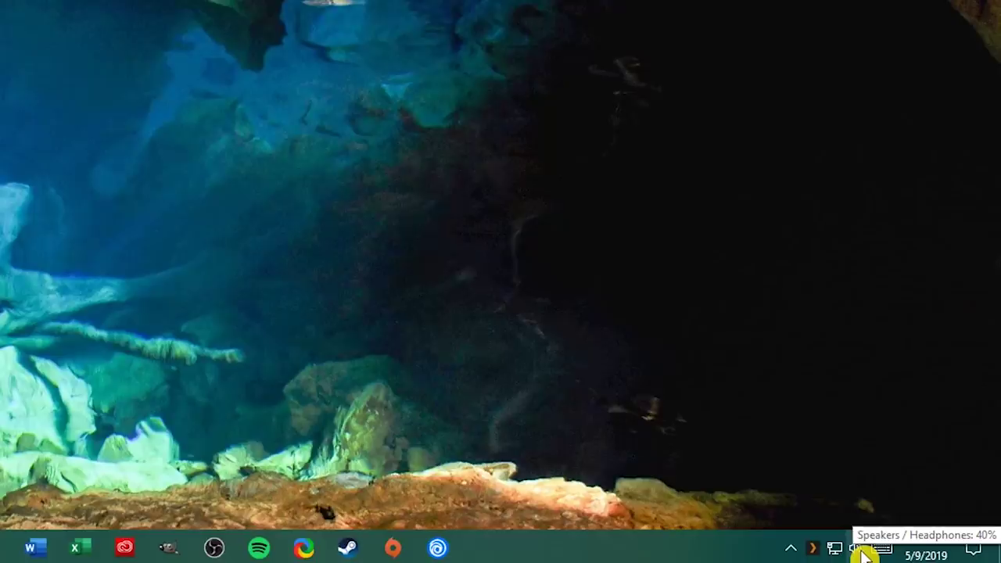
- In Volume Mixer, lower System Sounds and Firefox, raise OBS, and mute System Sounds
right_click(860, 550)
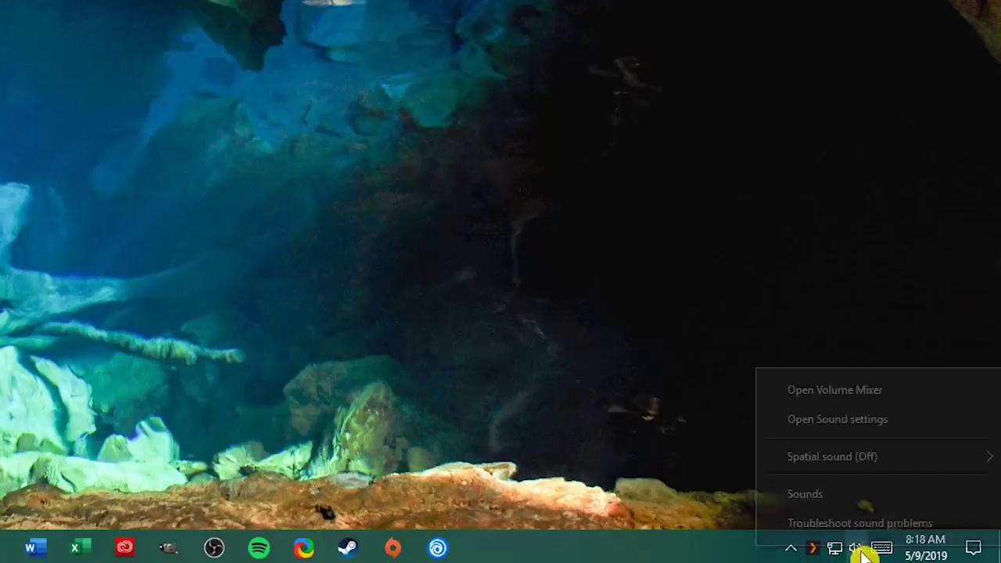
left_click(877, 398)
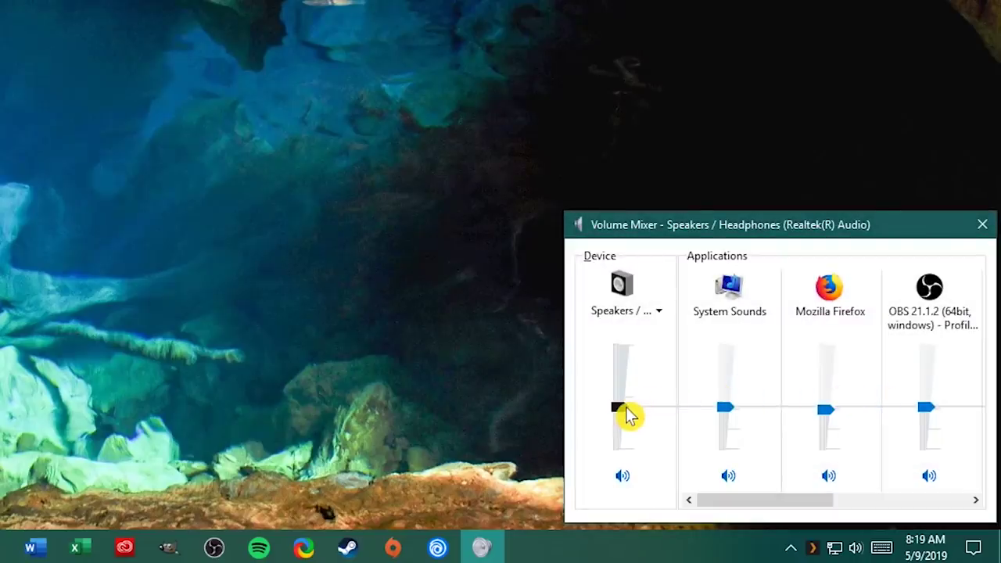
left_click_drag(630, 416, 625, 418)
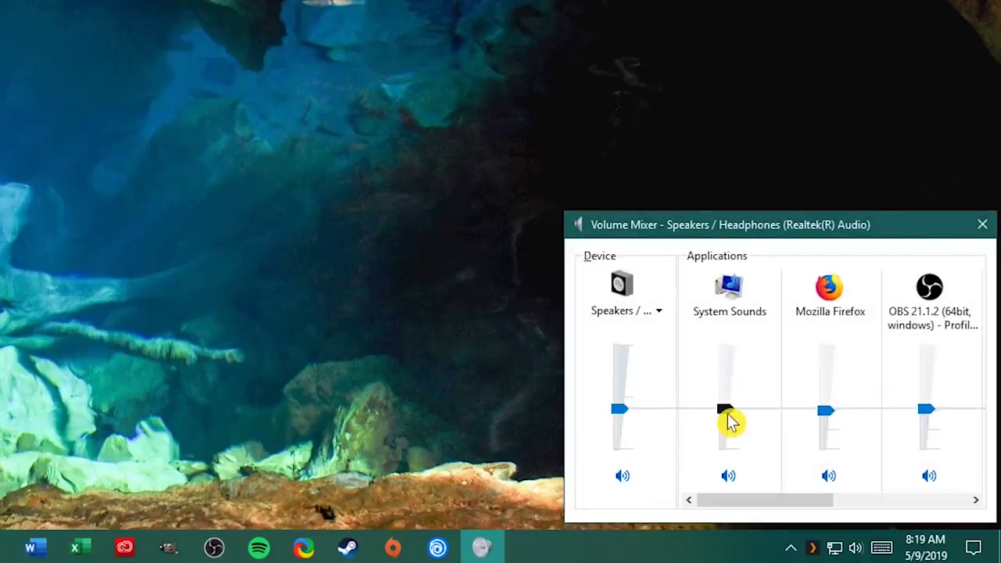
left_click_drag(727, 420, 728, 445)
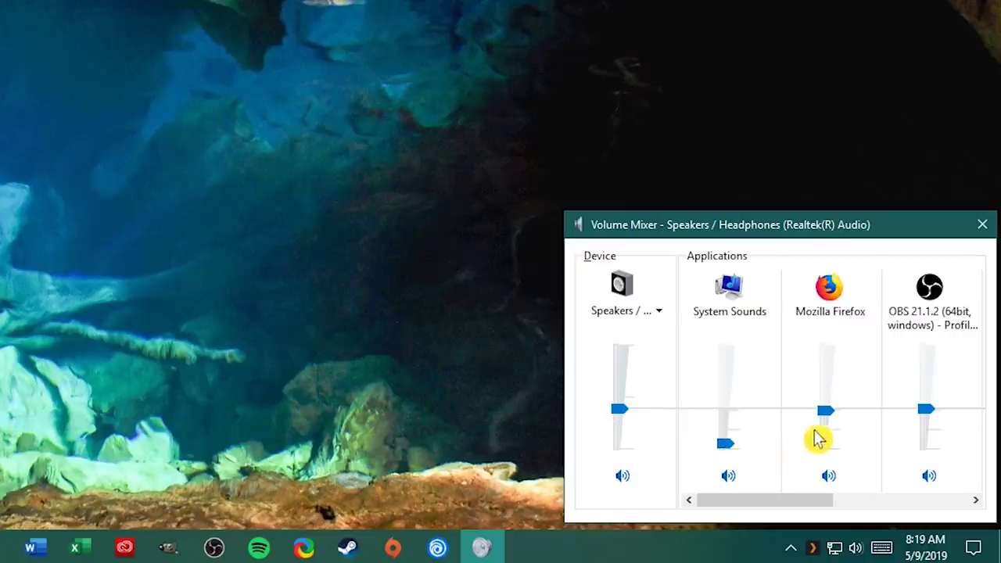
left_click_drag(827, 415, 827, 422)
left_click_drag(926, 409, 935, 397)
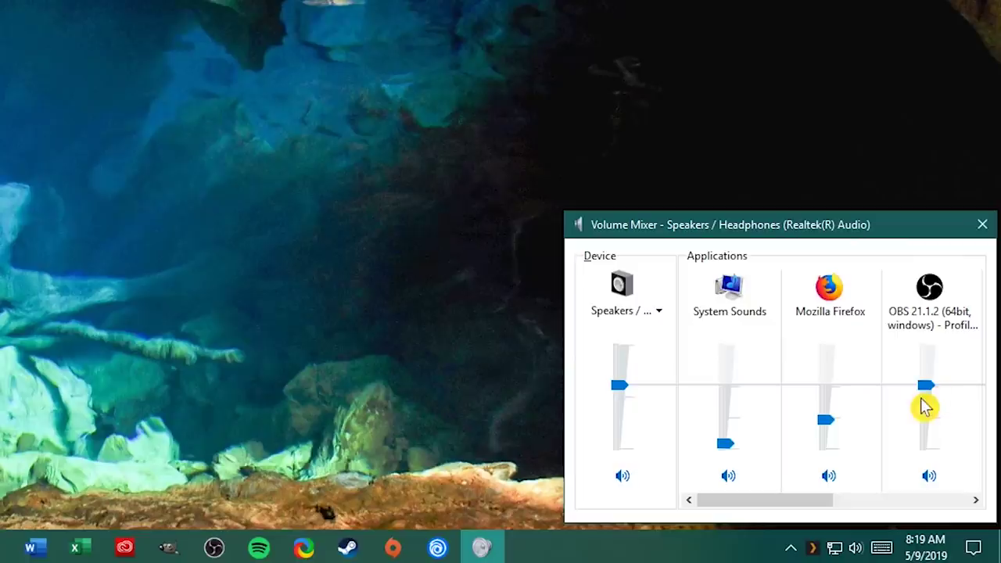
left_click(732, 489)
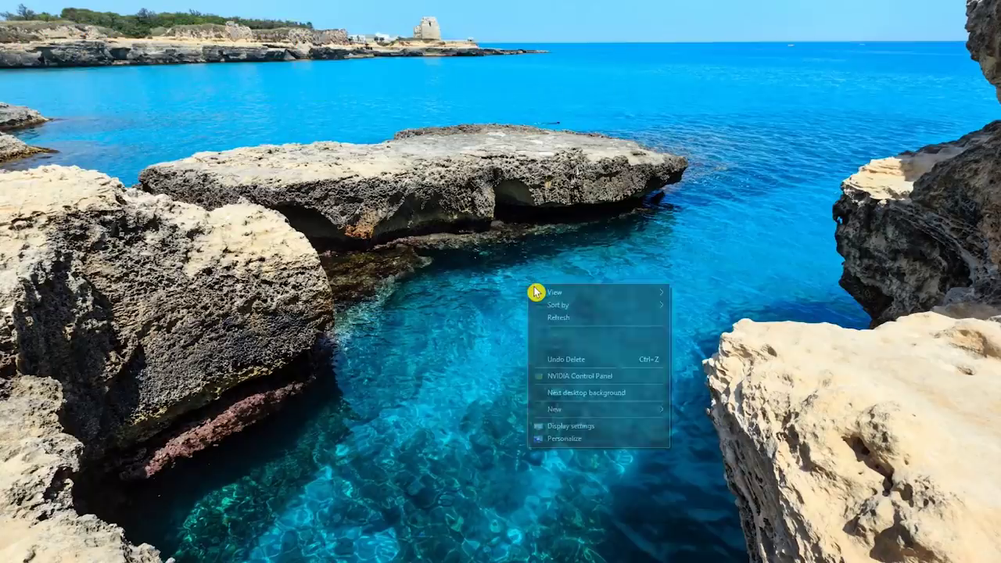
- Go to the Personalization lock screen settings and set the background type to Picture
left_click(590, 441)
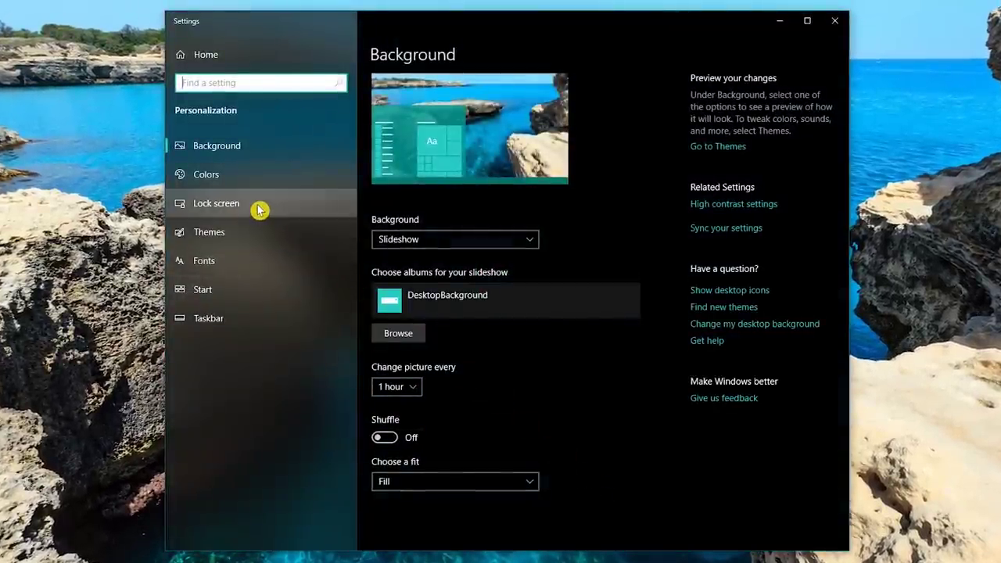
left_click(259, 208)
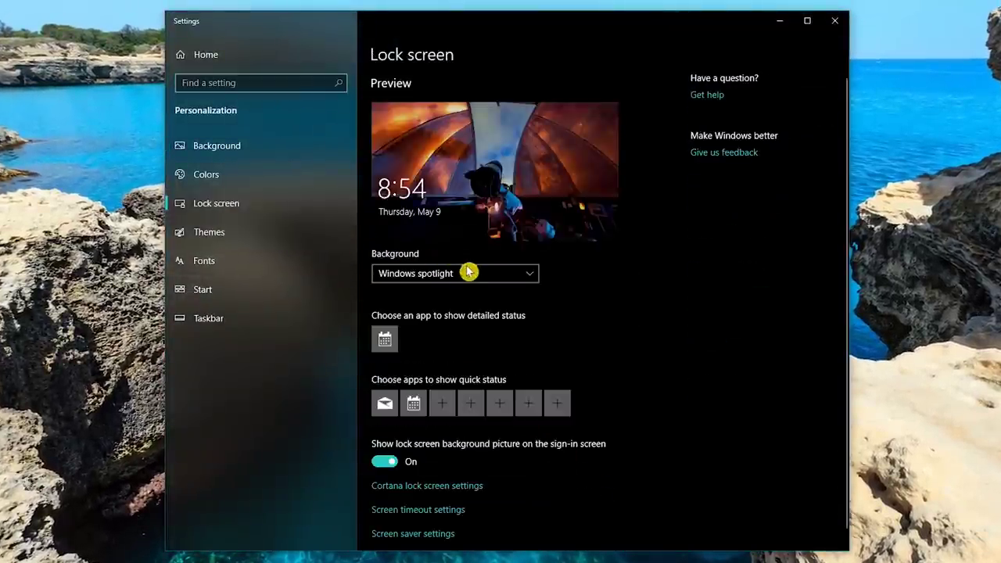
left_click(529, 275)
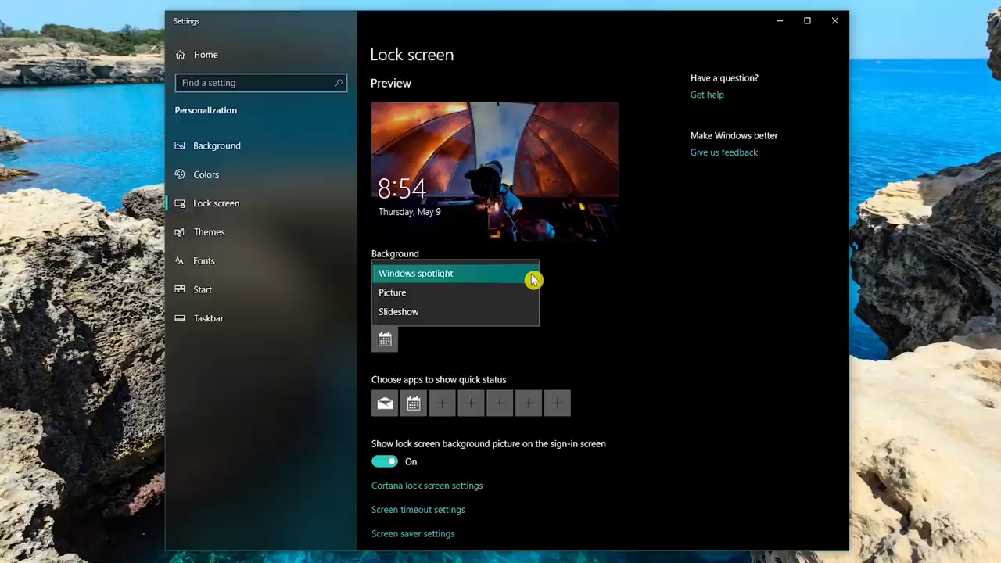
left_click(530, 295)
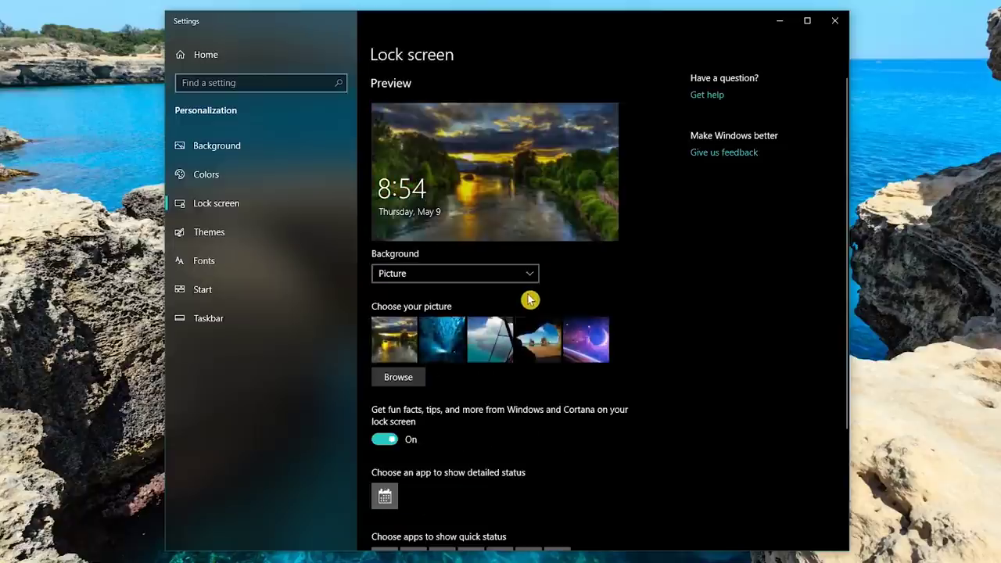
- Choose the swimming-pigs photo 1200x675-EMDE9T.jpg, then switch the background to Slideshow
left_click(412, 379)
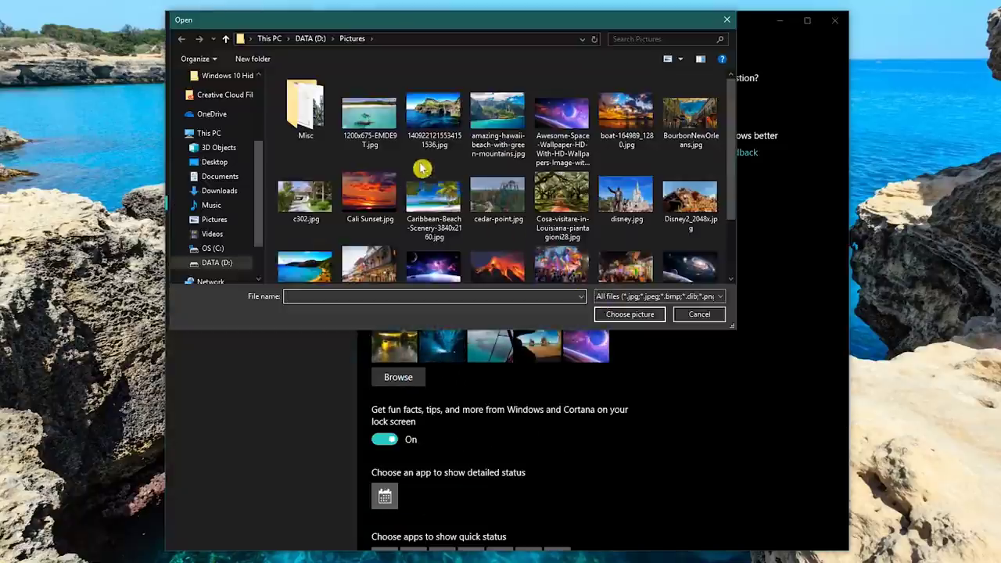
left_click(384, 119)
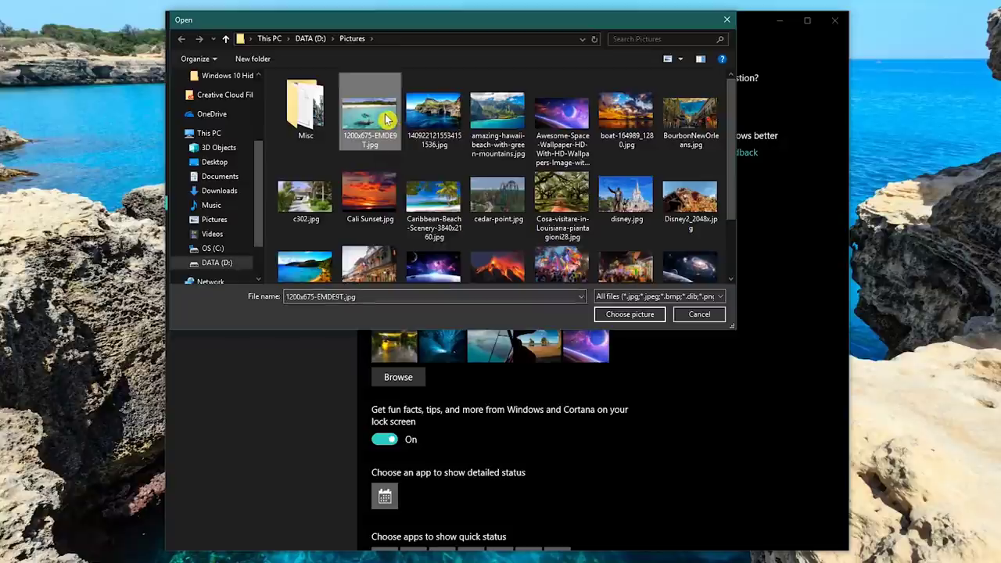
left_click(620, 314)
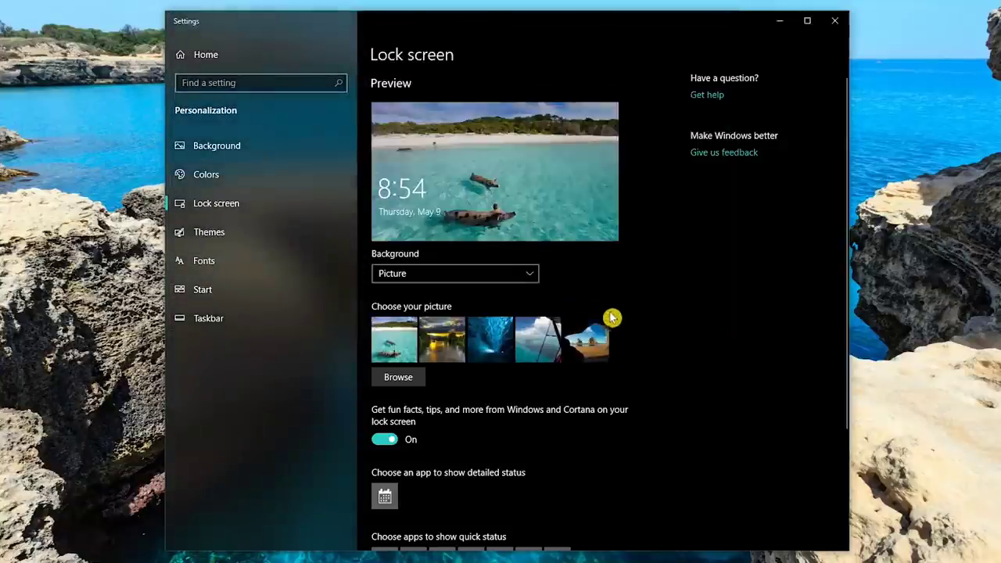
left_click(532, 279)
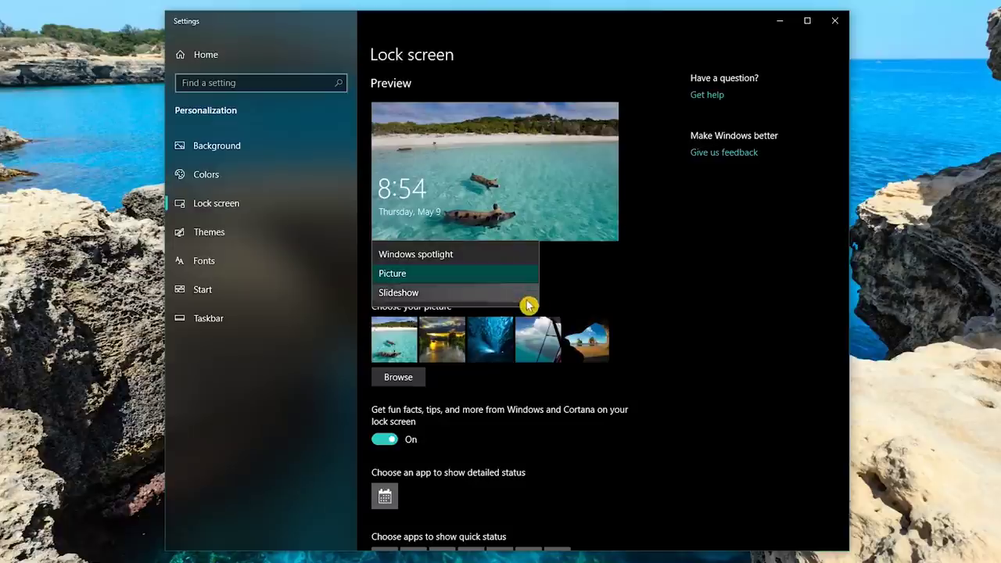
left_click(530, 297)
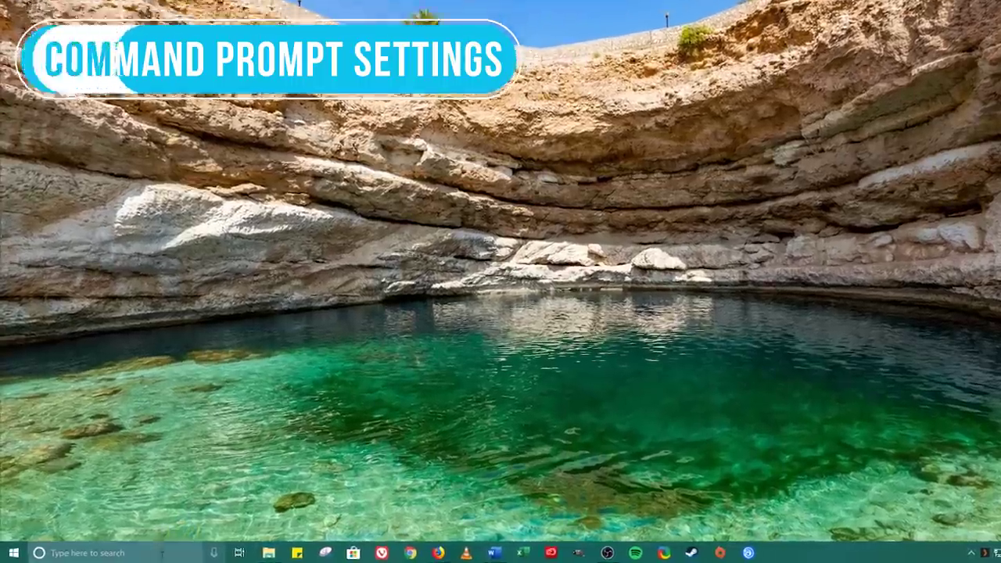
- Launch Command Prompt via a 'cmd' search and open its window Properties
left_click(152, 553)
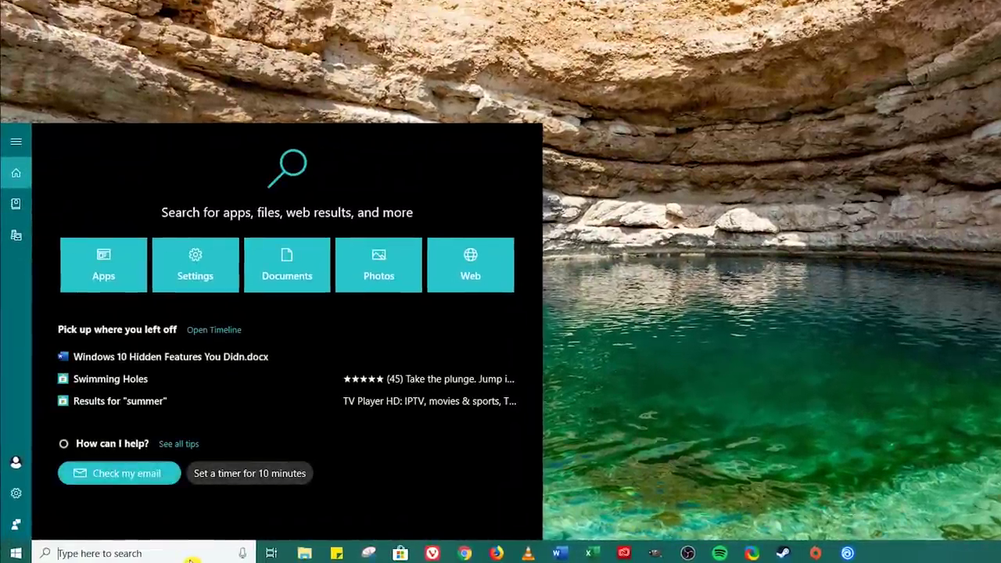
type("cmd")
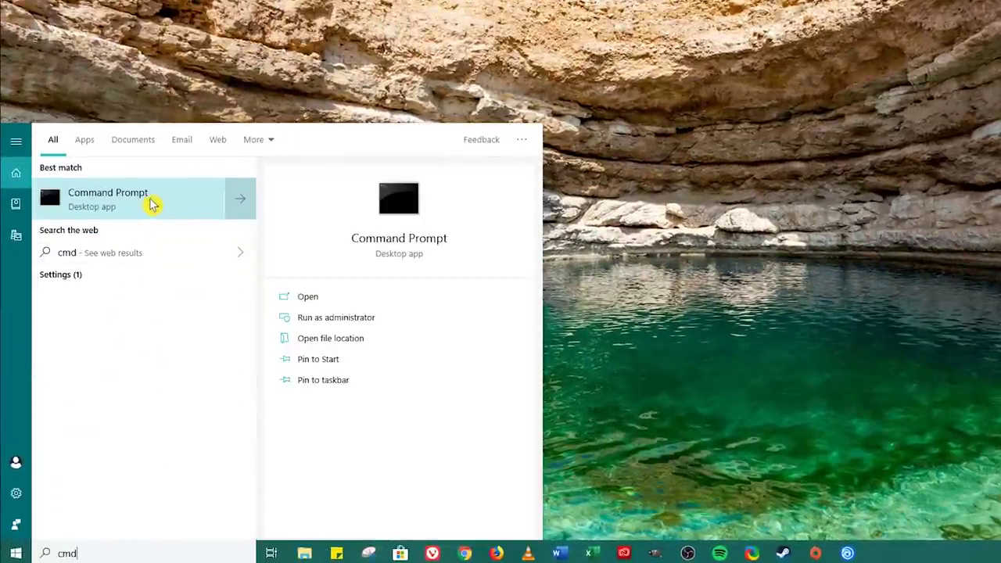
left_click(152, 203)
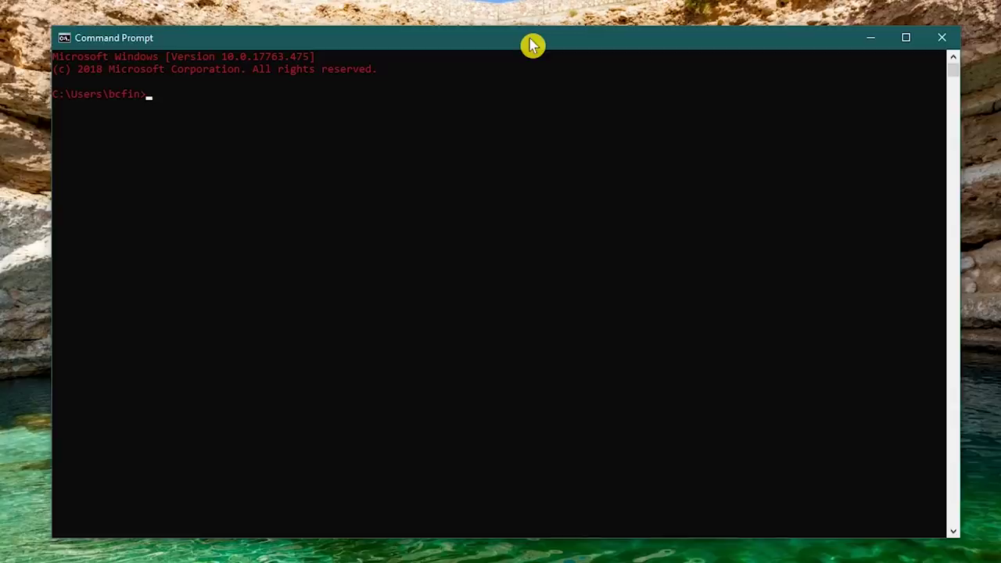
right_click(531, 45)
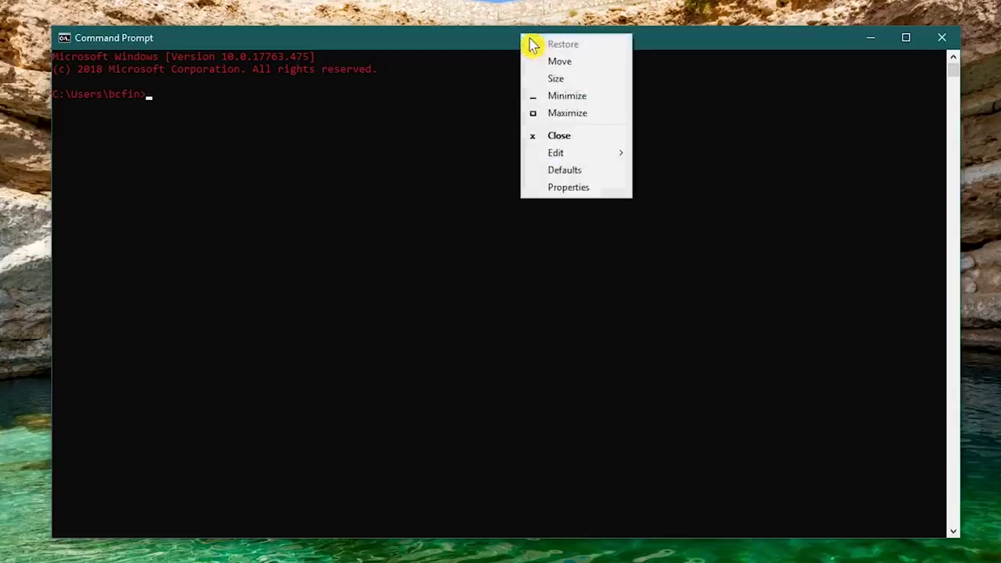
left_click(566, 188)
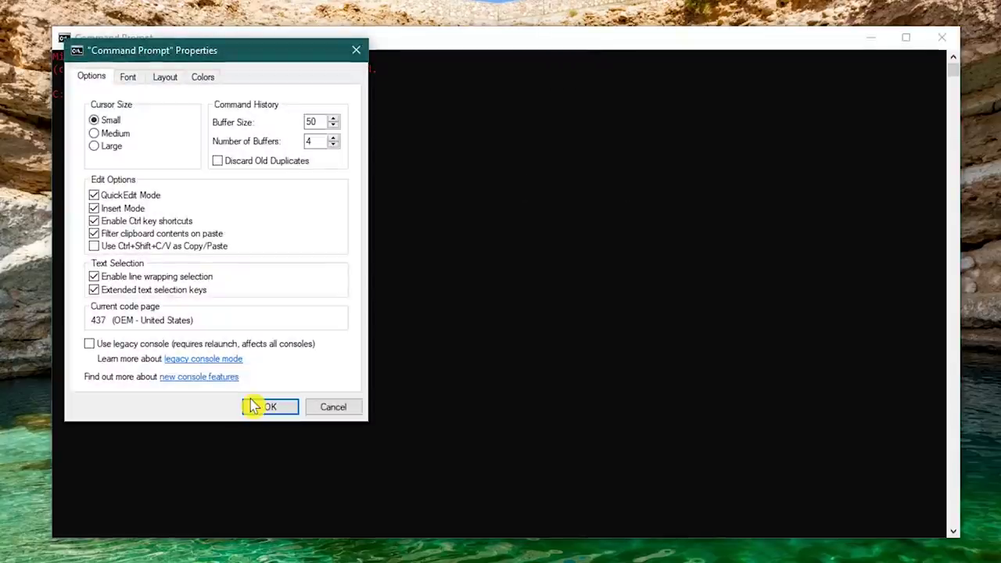
- Review the Font, Layout and Colors settings, keep opacity at 100%, and confirm with OK
left_click(128, 78)
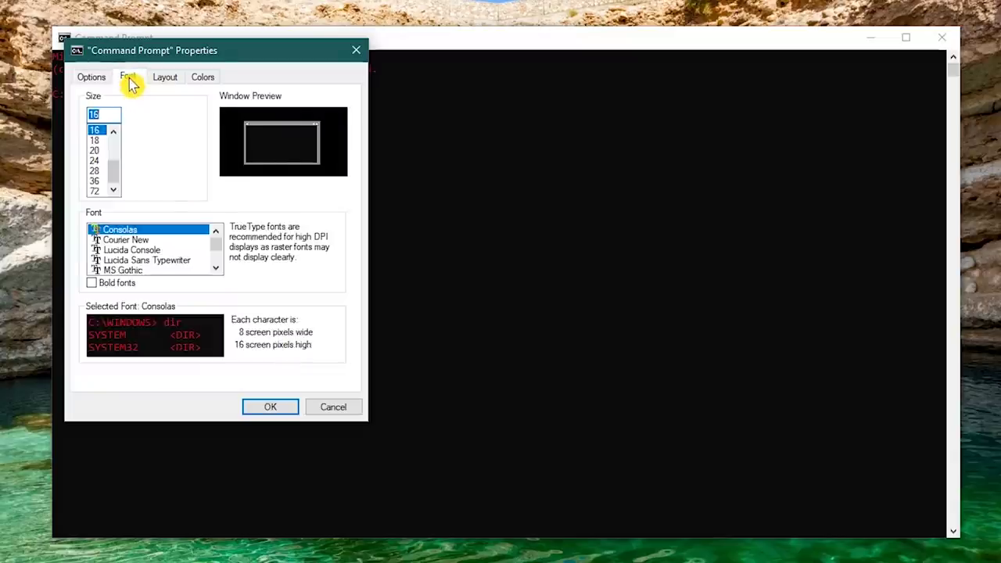
left_click(164, 77)
left_click(205, 77)
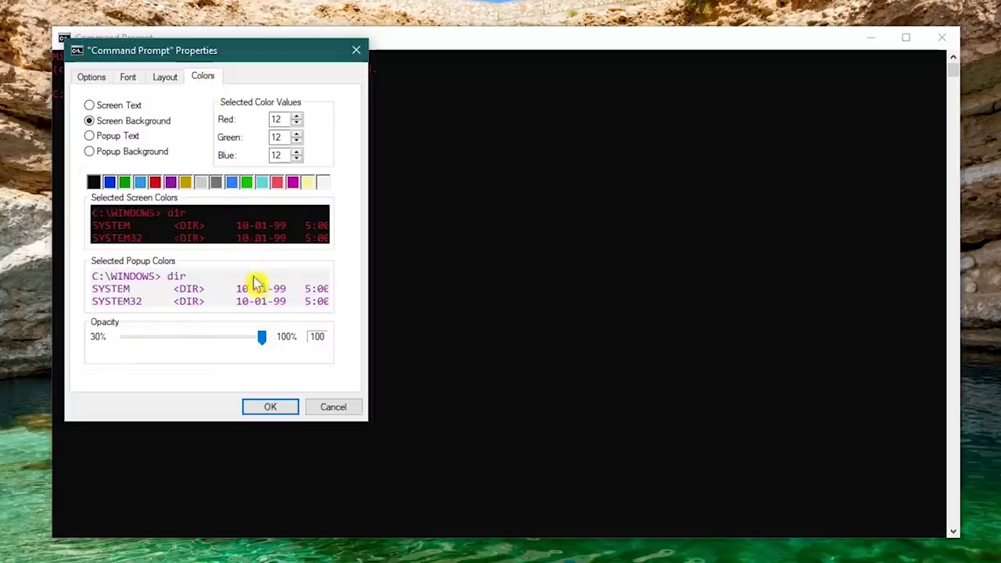
mouse_move(263, 347)
left_mouse_down()
mouse_move(215, 353)
mouse_move(273, 360)
left_mouse_up()
left_click(276, 407)
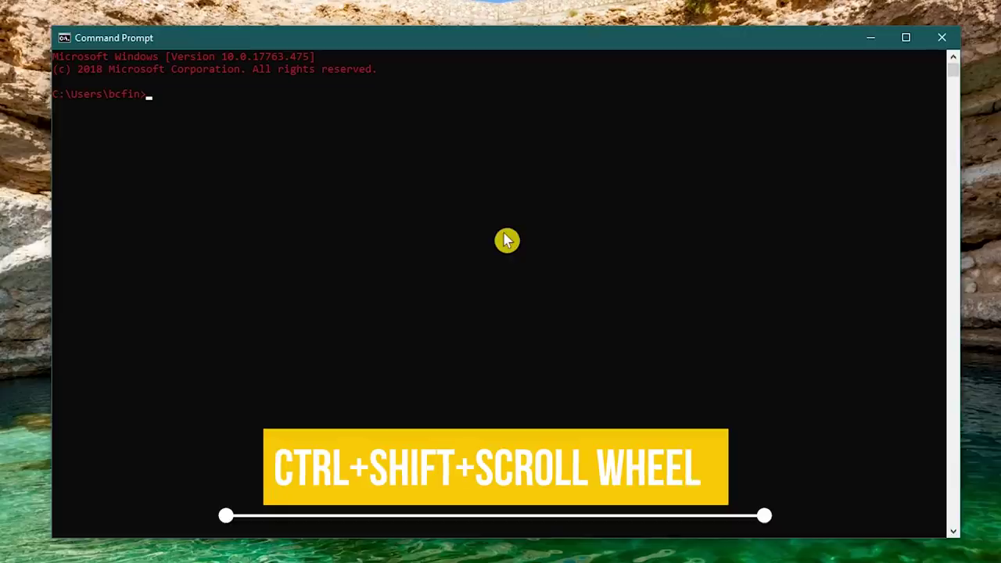
- Make the console translucent with Ctrl+Shift+minus twice, then slightly more opaque with Ctrl+Shift+plus
scroll(516, 241, "down", 1, "ctrl+shift")
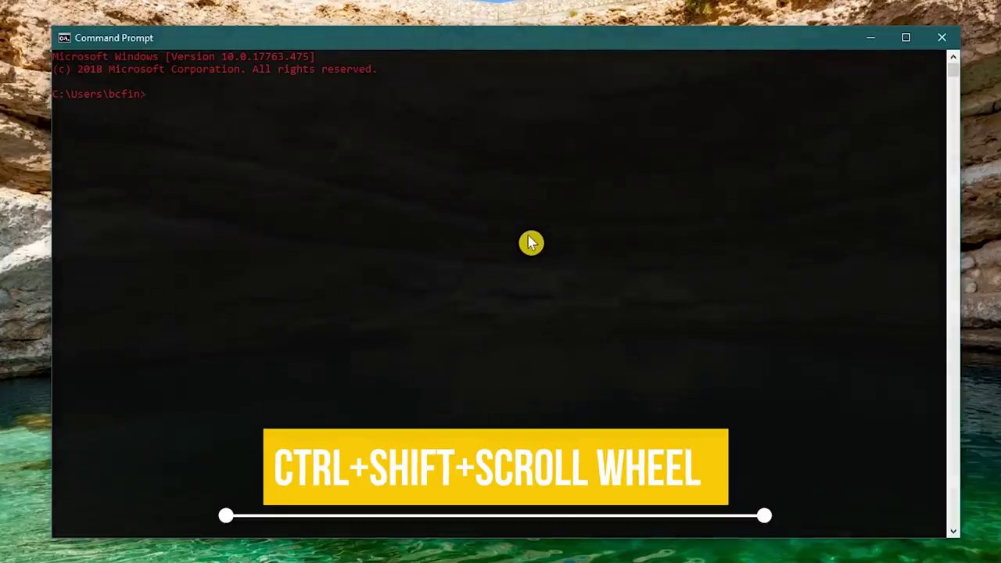
scroll(532, 242, "down", 1, "ctrl+shift")
scroll(535, 243, "down", 1, "ctrl+shift")
key("ctrl+shift+minus")
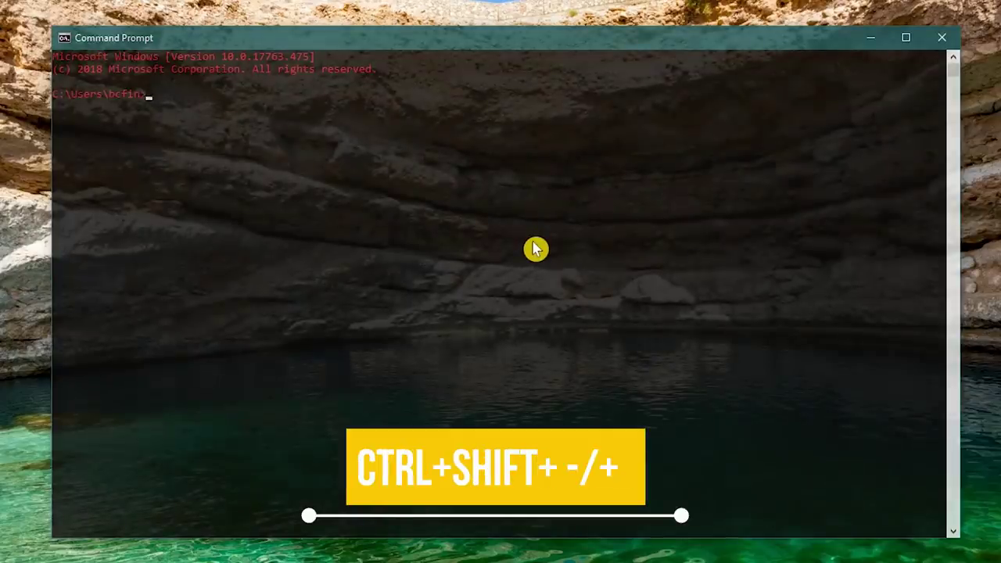
key("ctrl+shift+minus")
key("ctrl+shift+minus")
key("ctrl+shift+minus")
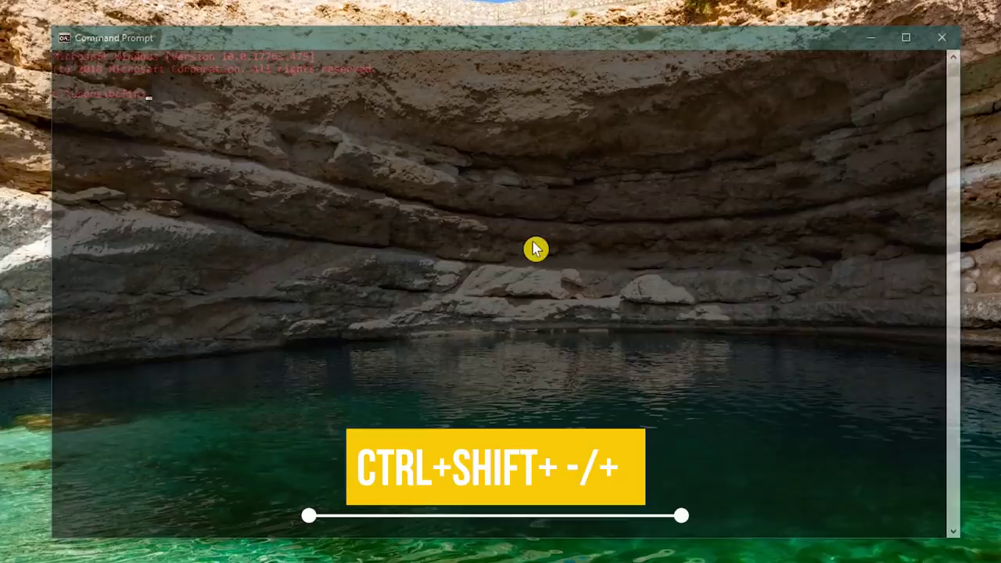
key("ctrl+shift+plus")
key("ctrl+shift+plus")
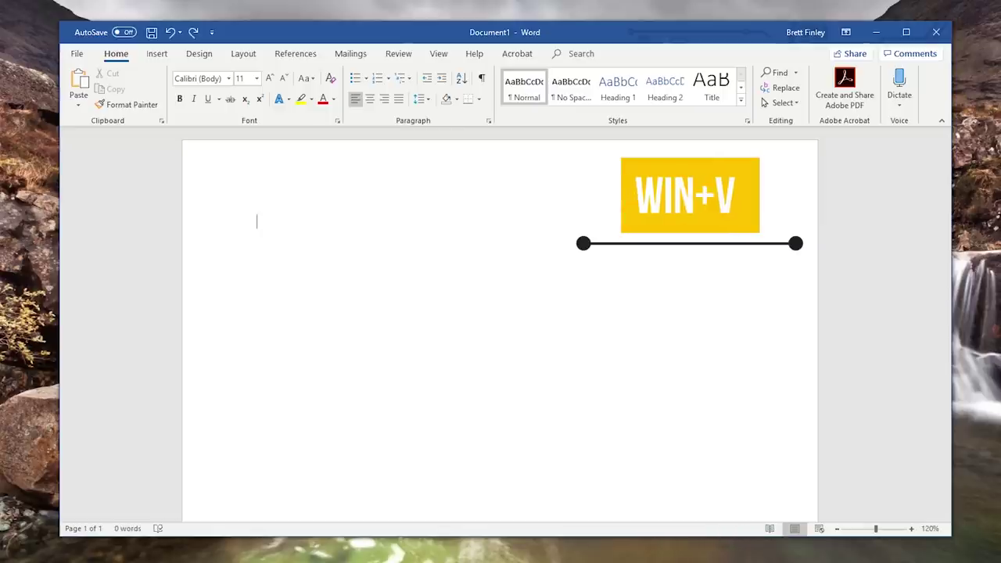
- Paste the 'As rumored, Google…' Pixel 3 text from Win+V clipboard history into Word
key("super+v")
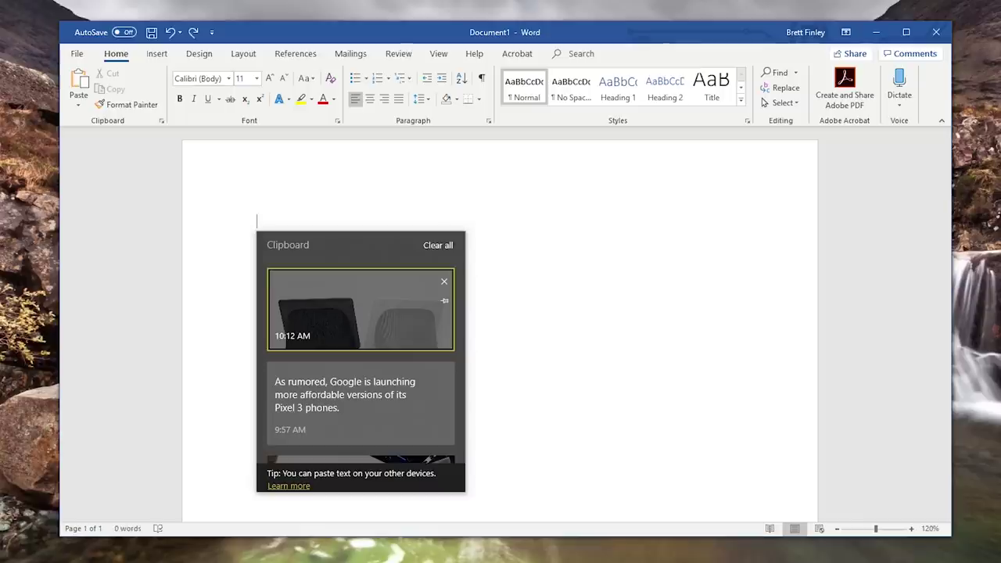
scroll(445, 391, "down", 3)
scroll(443, 391, "down", 2)
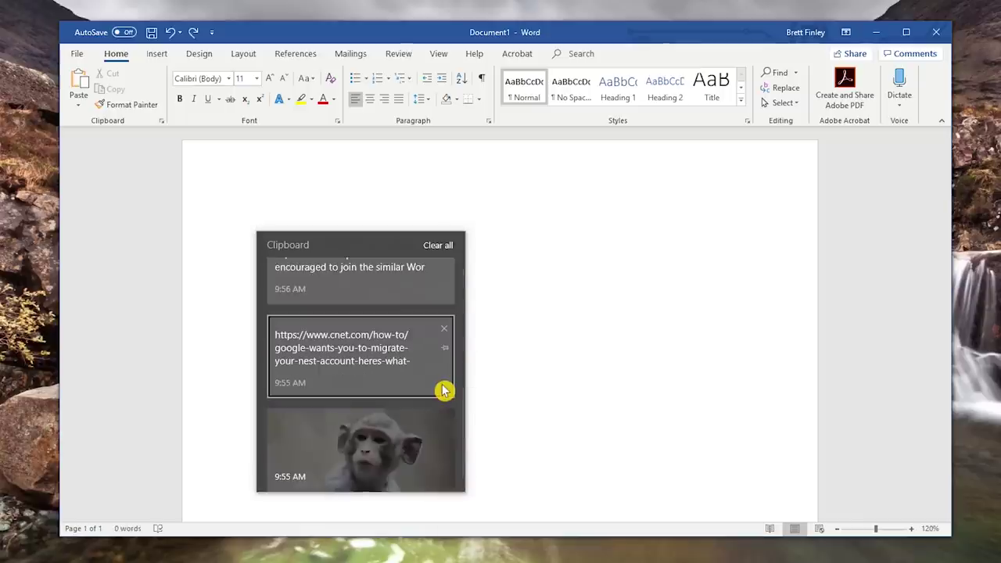
scroll(443, 390, "up", 5)
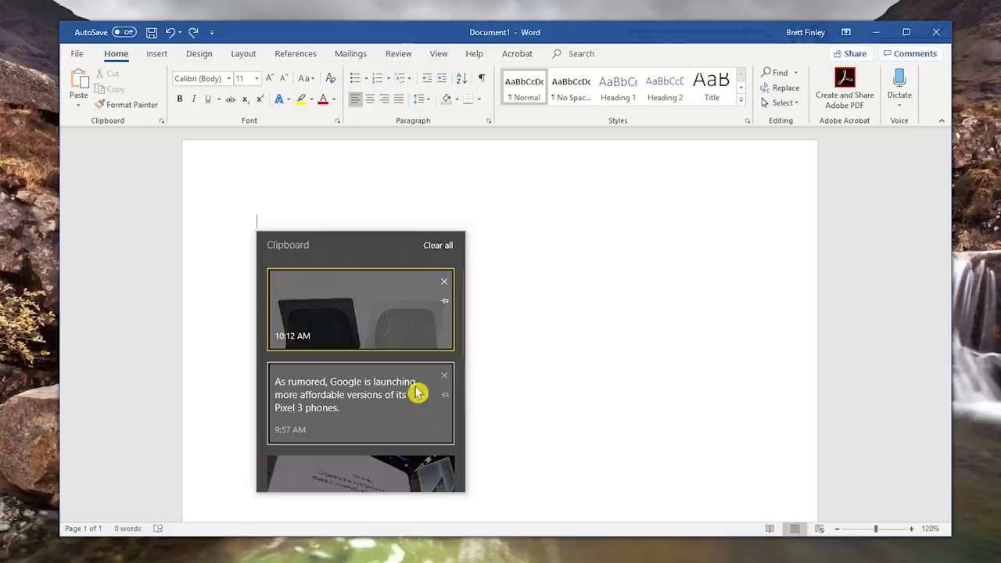
left_click(416, 393)
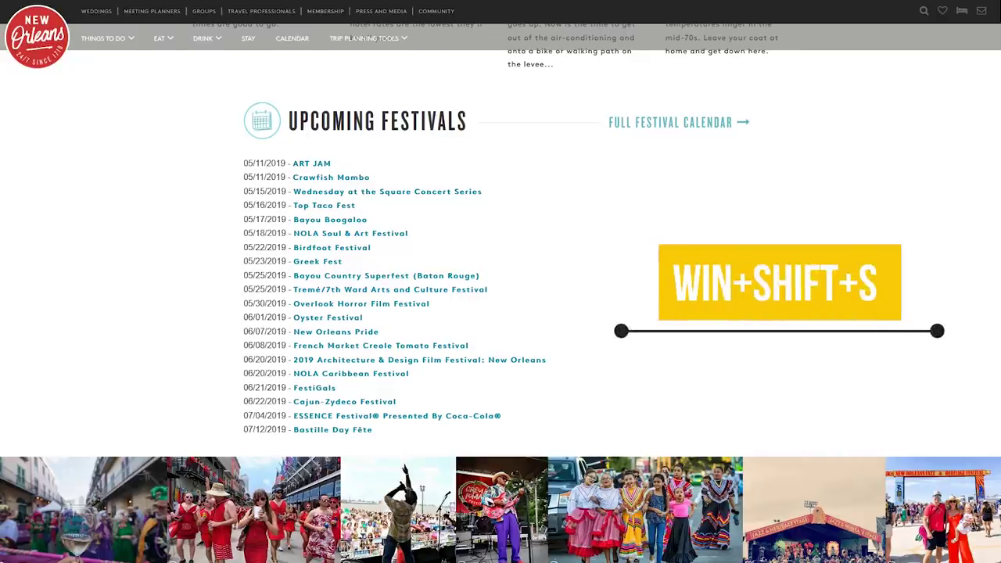
- Snip a rectangle around the Upcoming Festivals list with Win+Shift+S and open it for markup
key("super+shift+s")
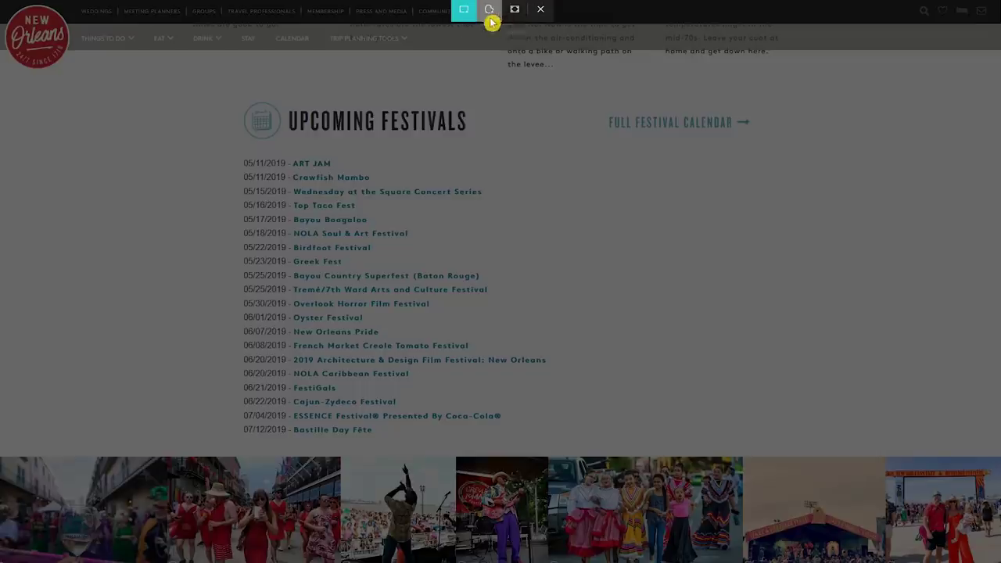
mouse_move(217, 80)
left_mouse_down()
mouse_move(475, 444)
mouse_move(596, 458)
left_mouse_up()
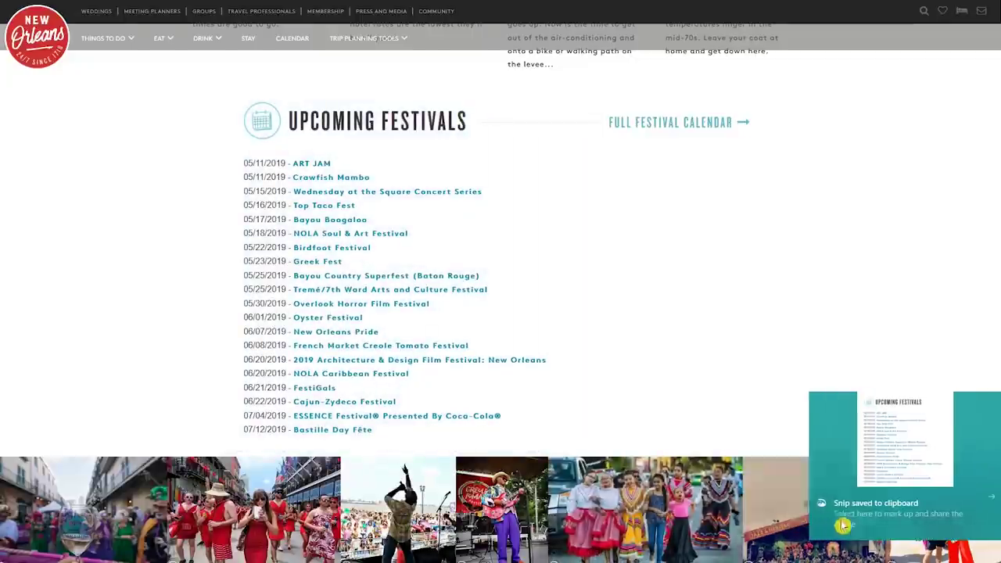
left_click(870, 519)
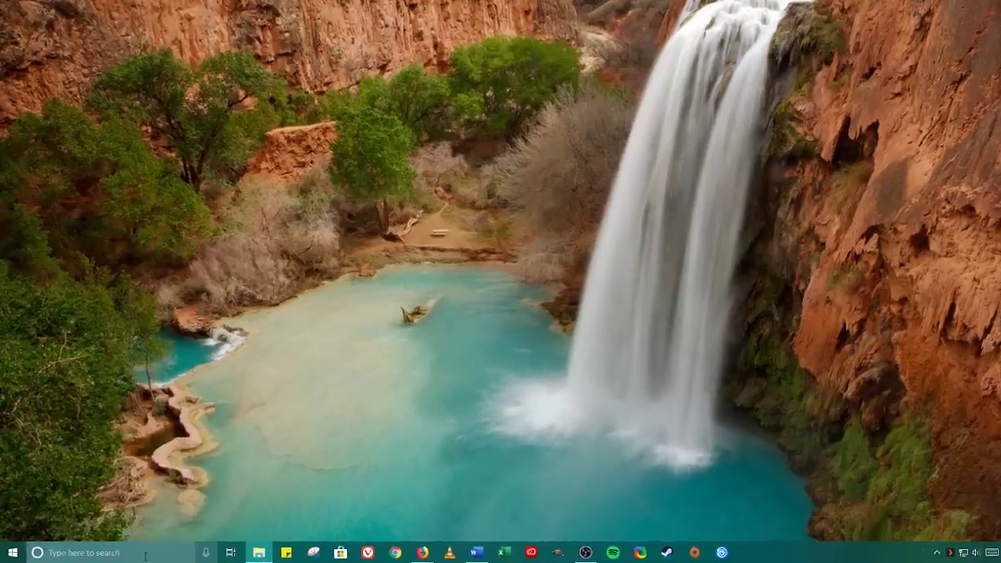
- Open Calculator from search and switch it to Programmer mode
left_click(144, 555)
type("calc")
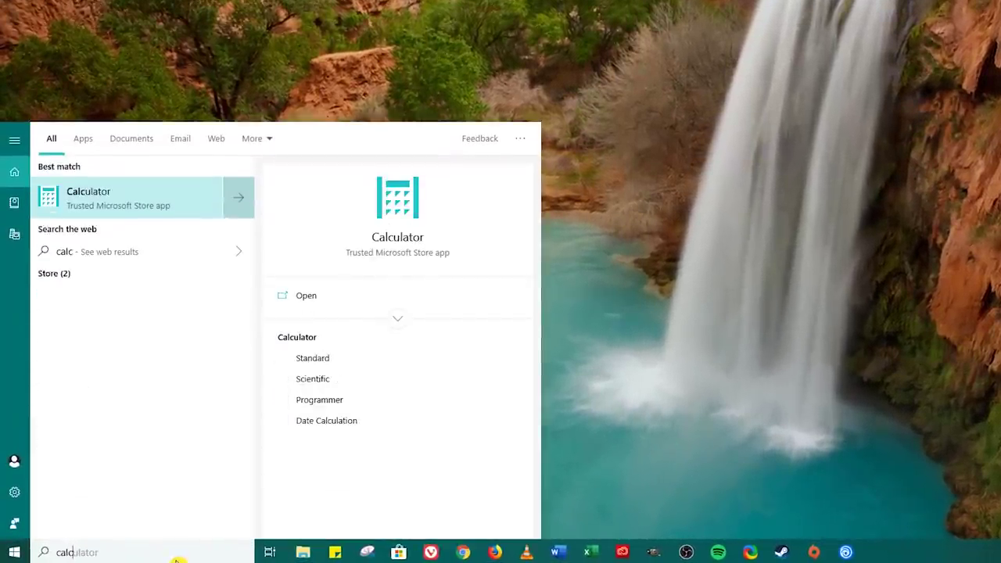
type("ulator")
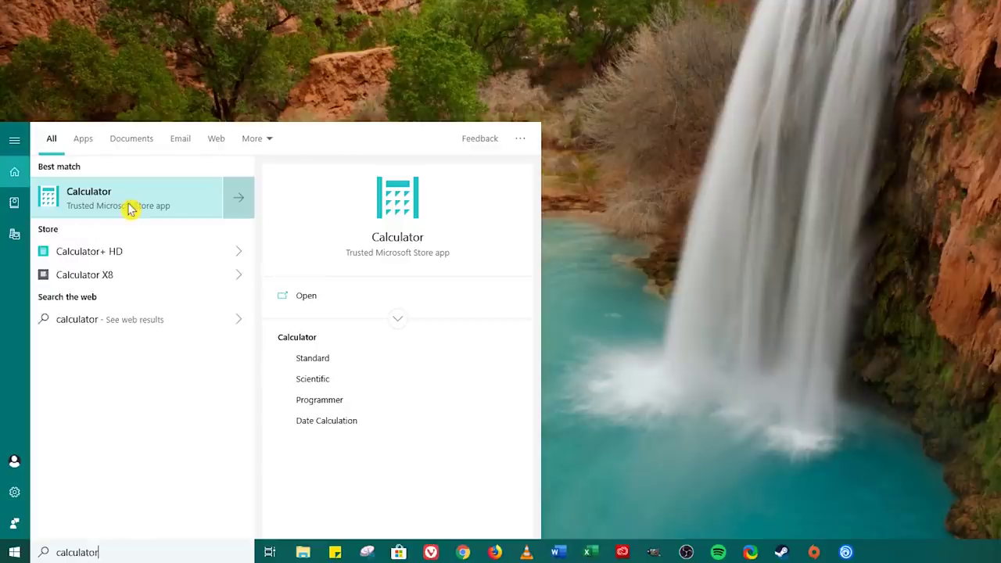
left_click(129, 207)
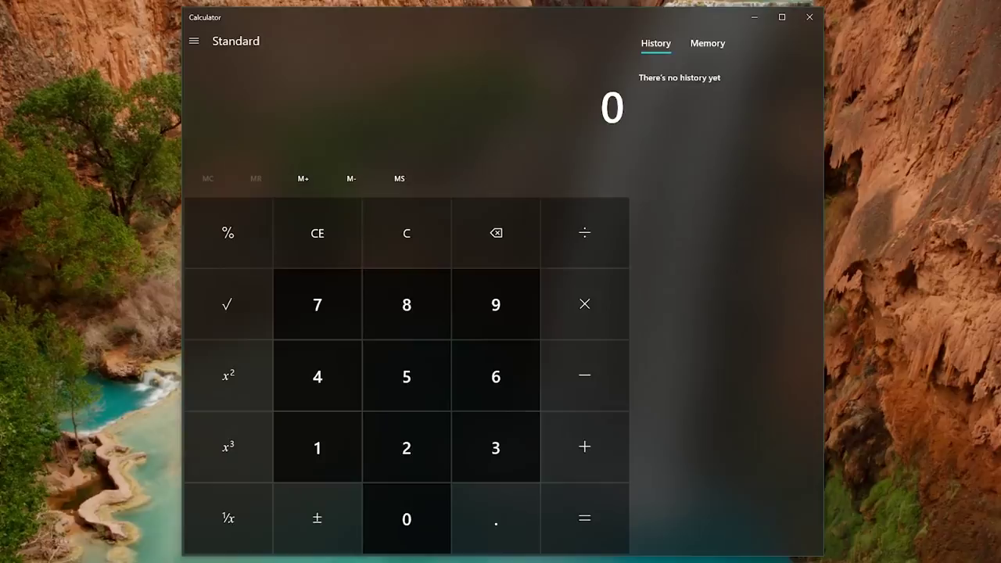
left_click(195, 43)
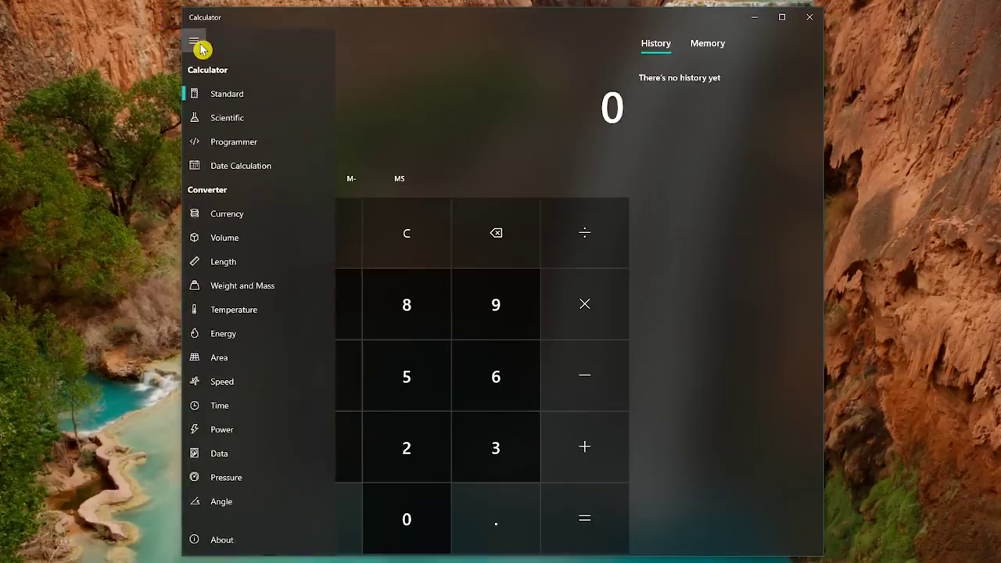
left_click(227, 145)
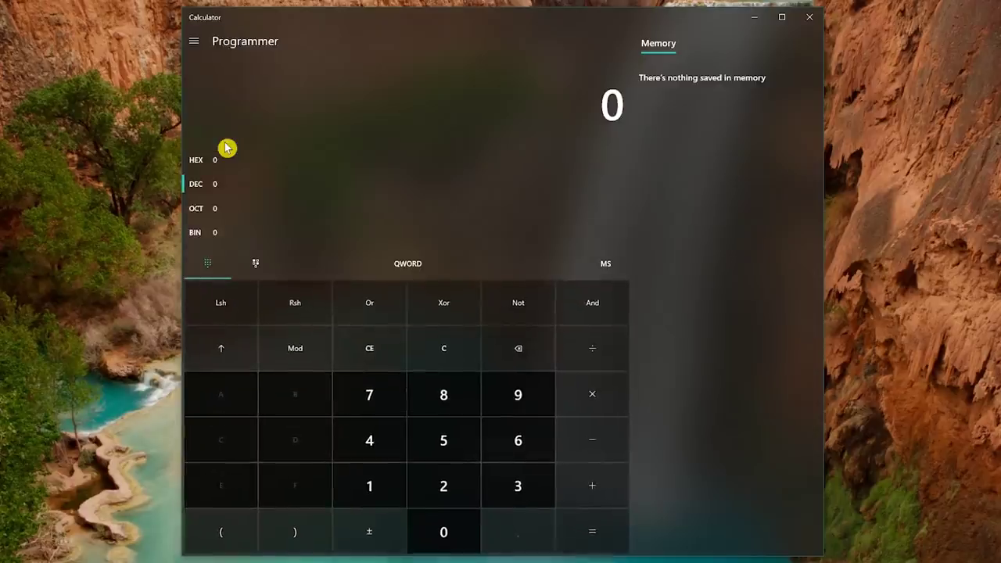
- Switch to the currency converter and convert 50 US dollars to euros (44.55)
left_click(196, 43)
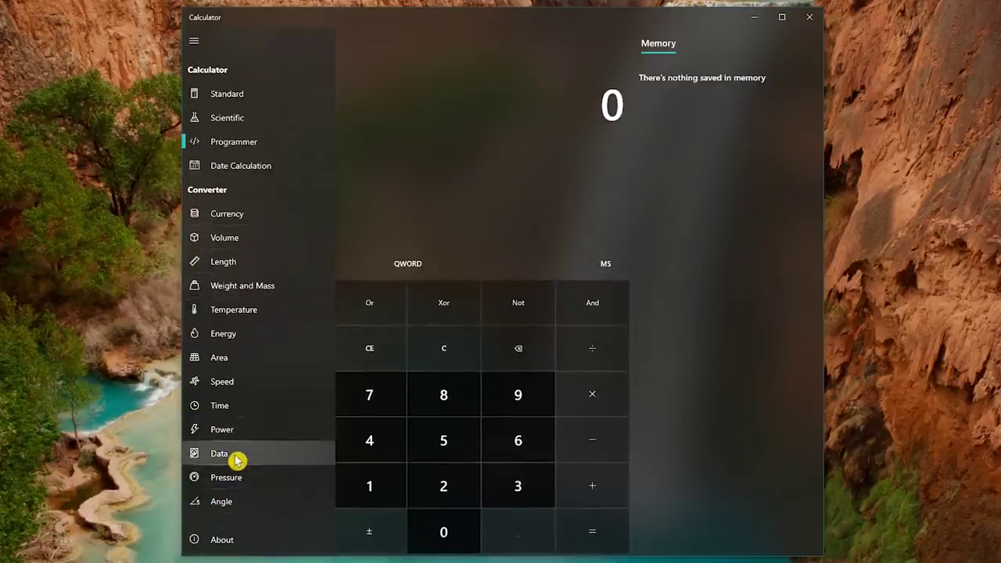
left_click(227, 213)
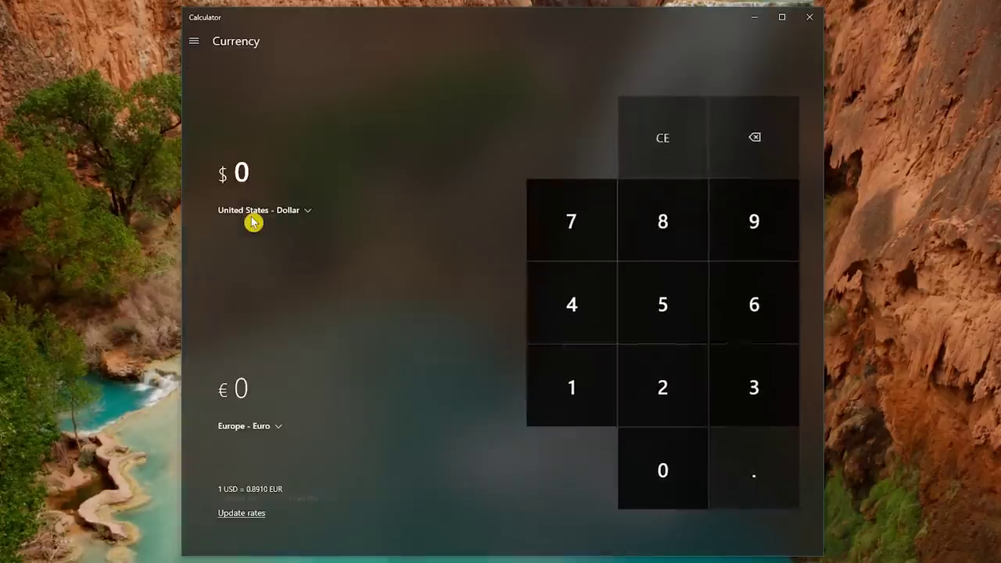
type("50")
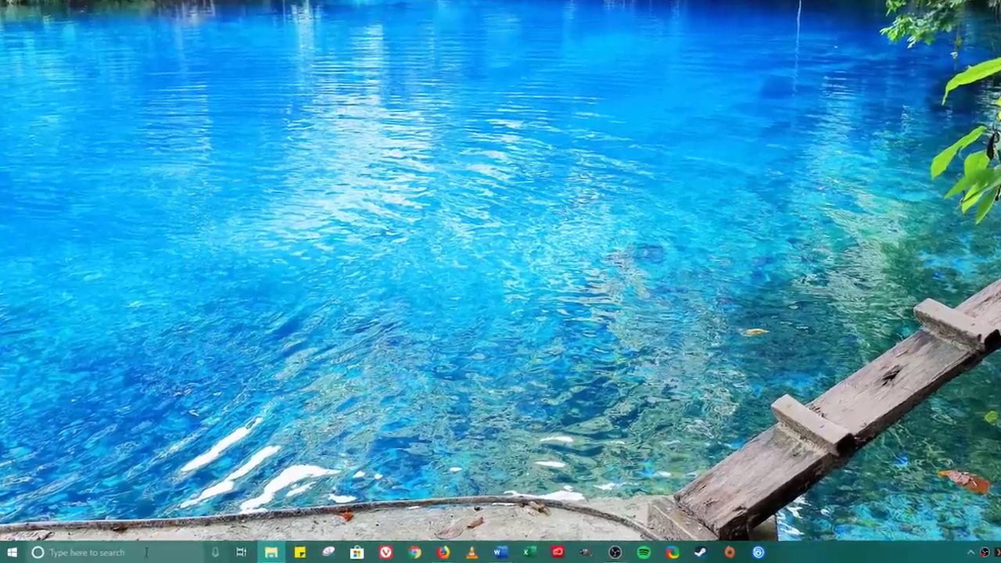
- Find Character Map by searching 'charmap' and open it
left_click(146, 552)
type("c")
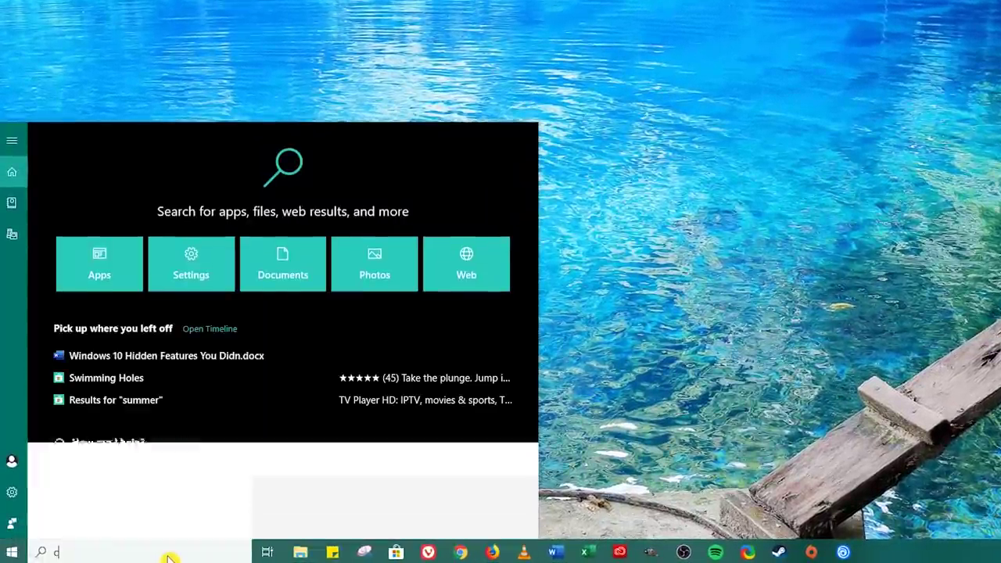
type("harmp")
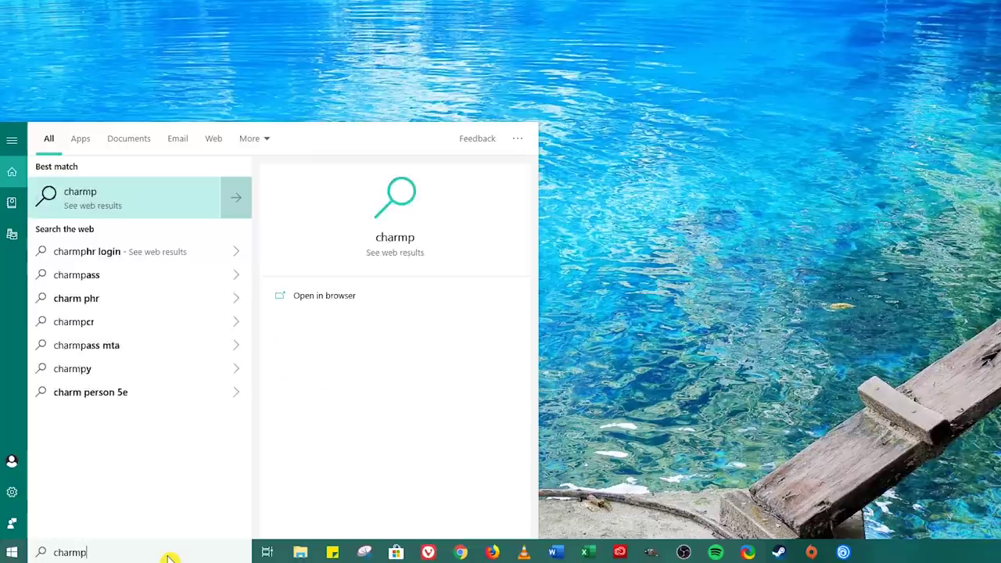
key("BackSpace")
type("ap")
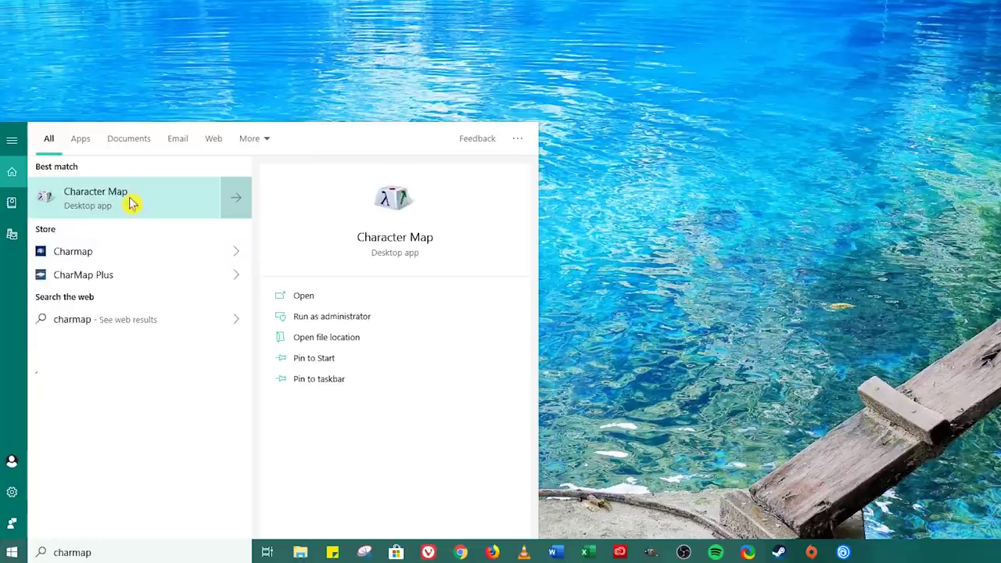
left_click(130, 203)
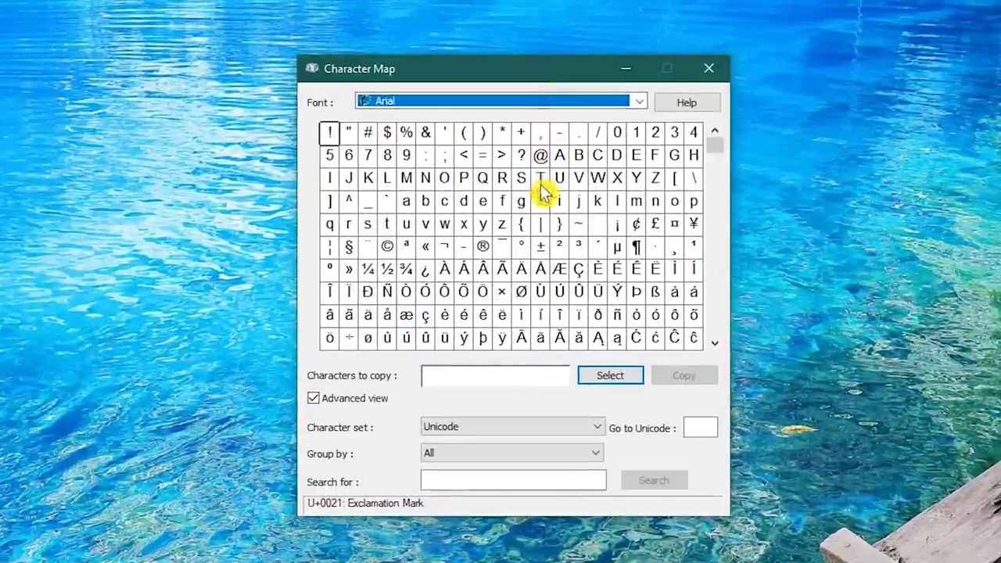
- Copy the capital A with breve (Ă), then view the copyright sign's 0169 code
double_click(559, 339)
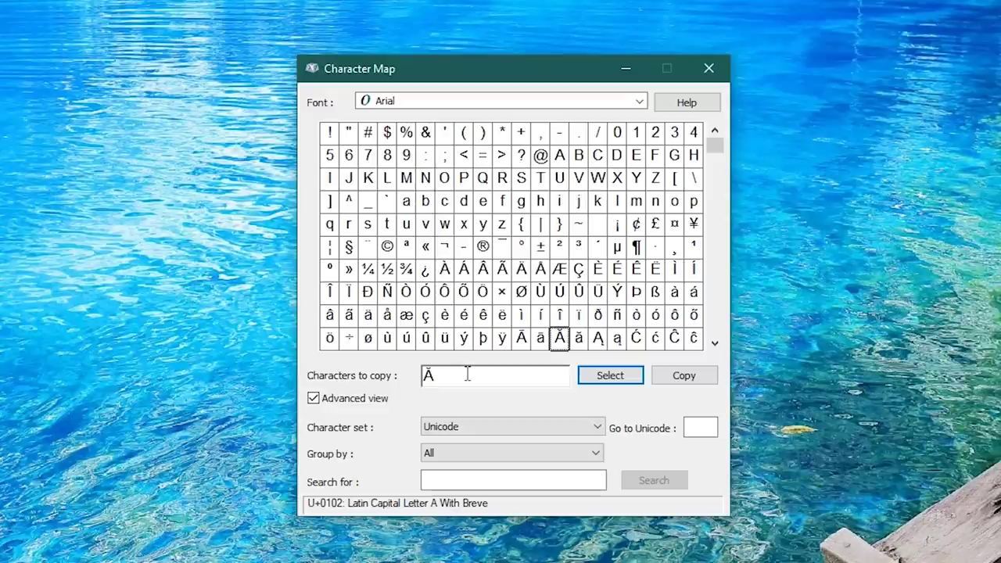
left_click(691, 383)
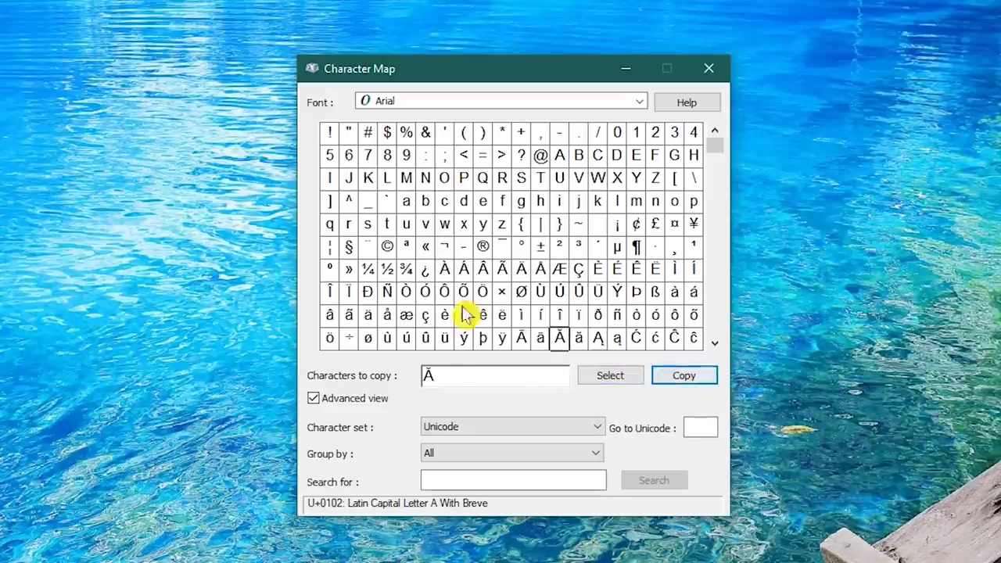
left_click(388, 248)
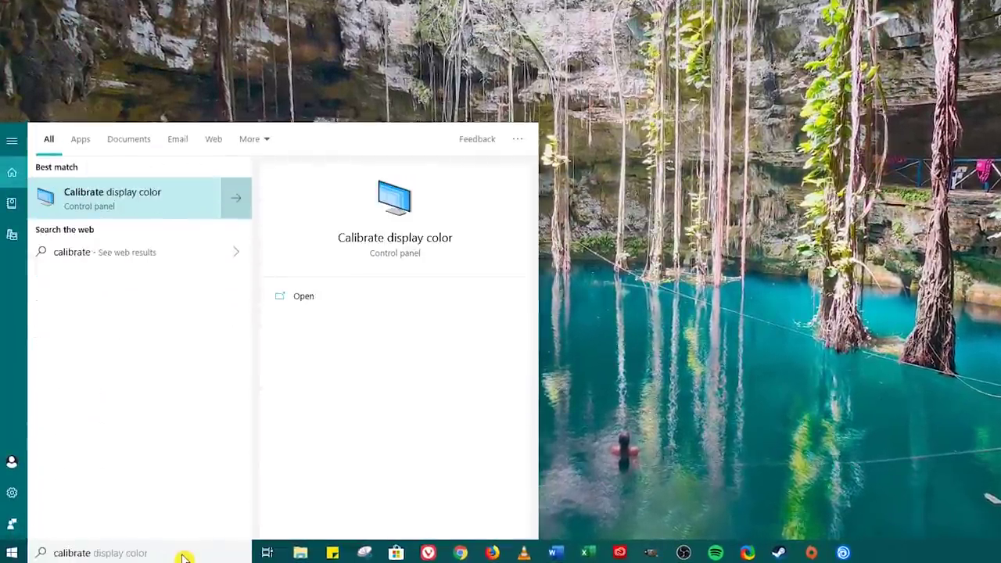
- Launch the Display Color Calibration wizard by searching 'calibrate display color'
type(" display ")
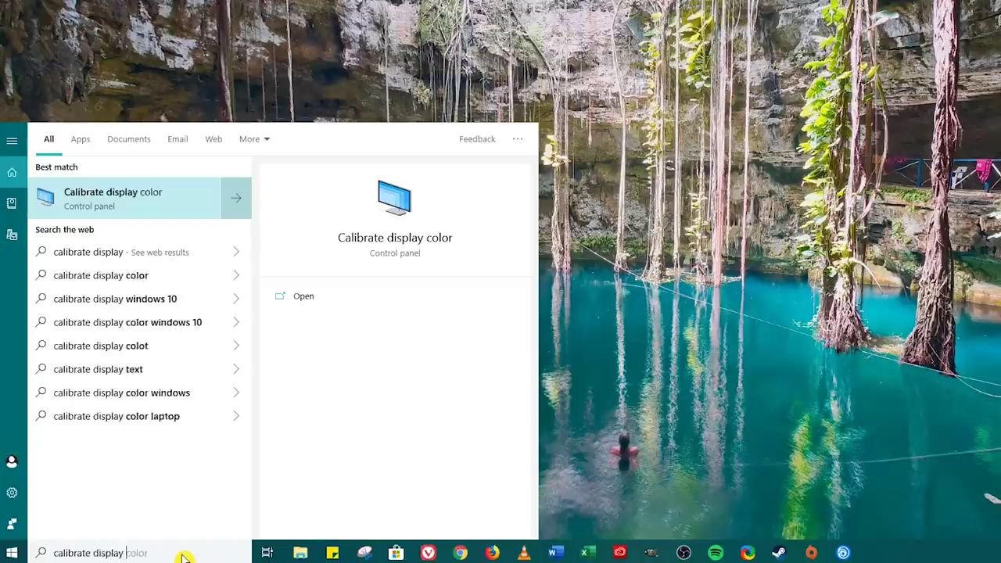
type("color")
left_click(166, 201)
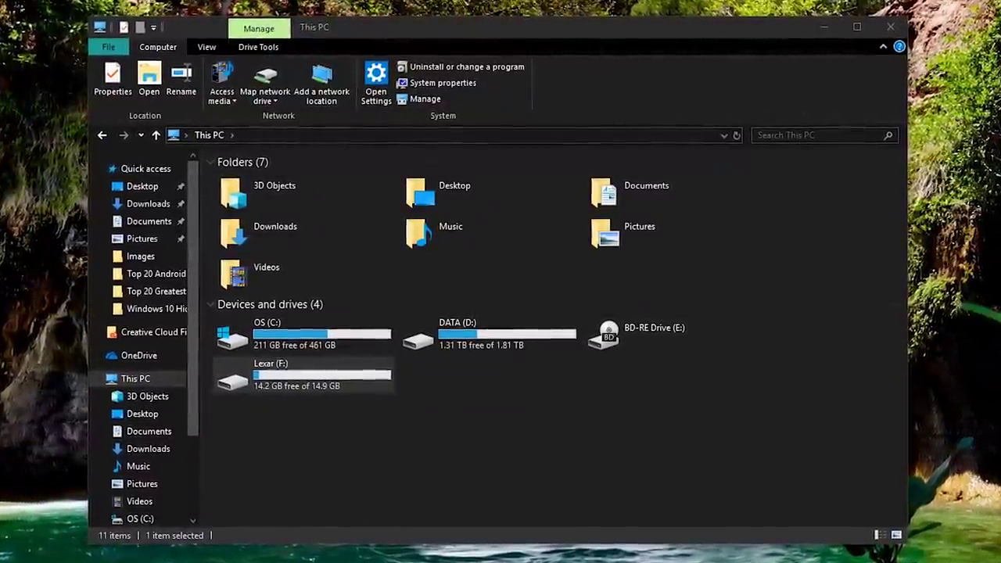
- View the ReadyBoost tab in Lexar (F:) Properties, which says the drive can't be used
right_click(291, 385)
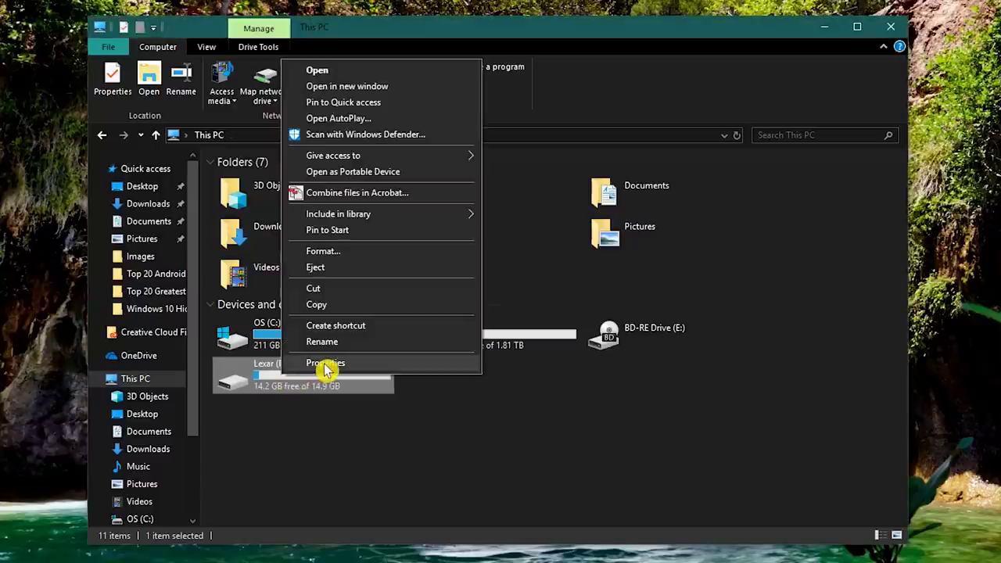
left_click(325, 364)
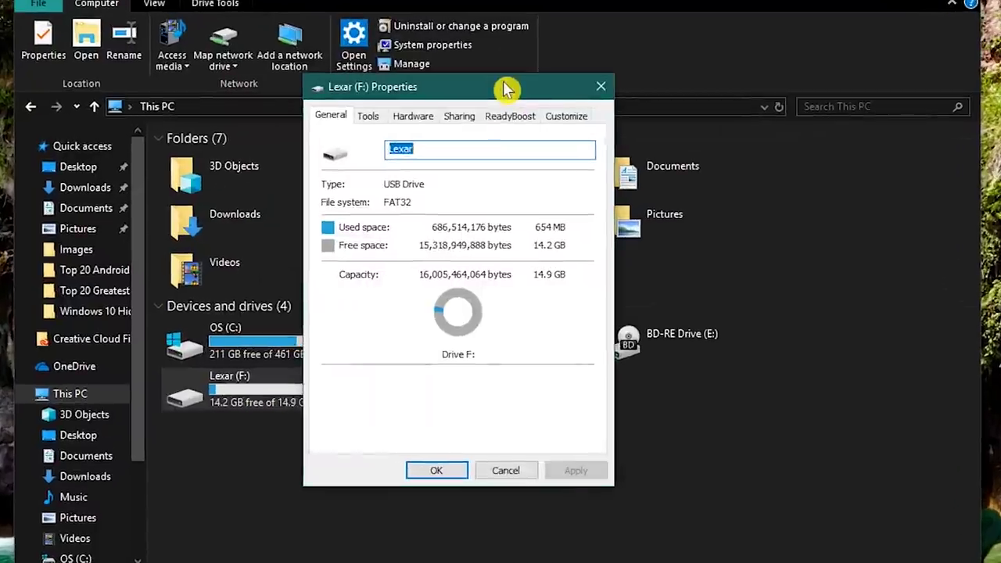
left_click(513, 123)
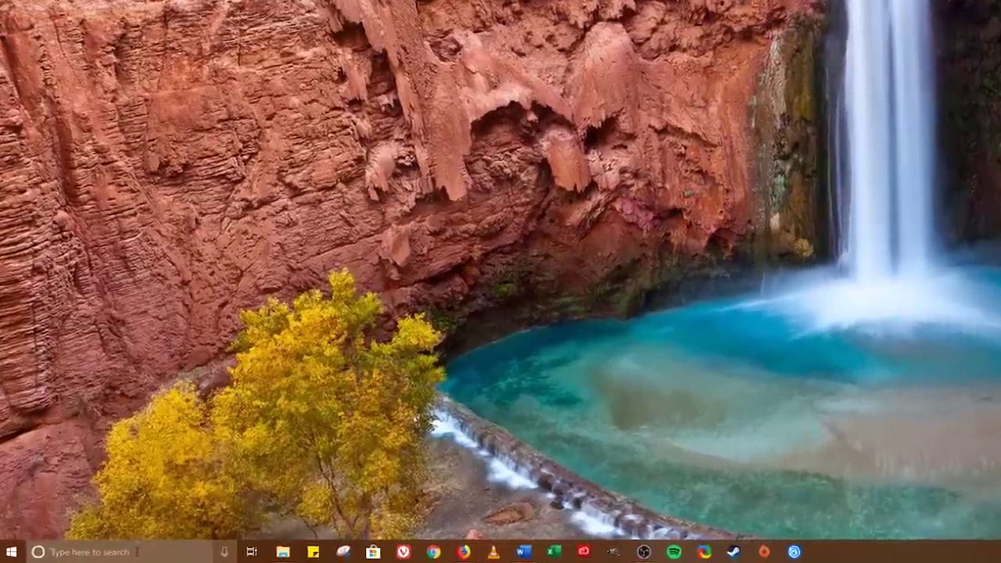
- Open reliability history and show 5/6/2019's Adobe Premiere Pro crashes and failed Windows Updates
left_click(137, 551)
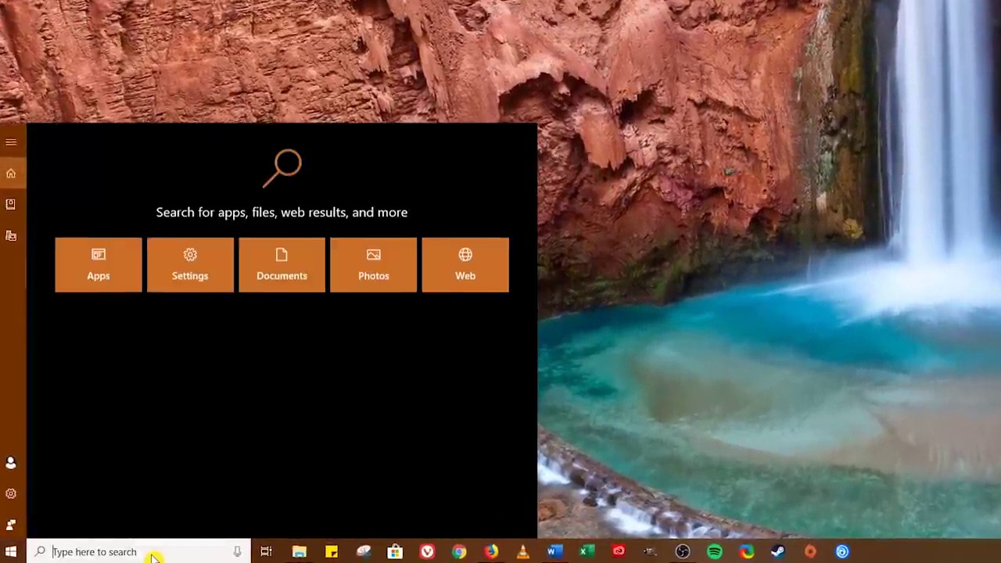
type("relia")
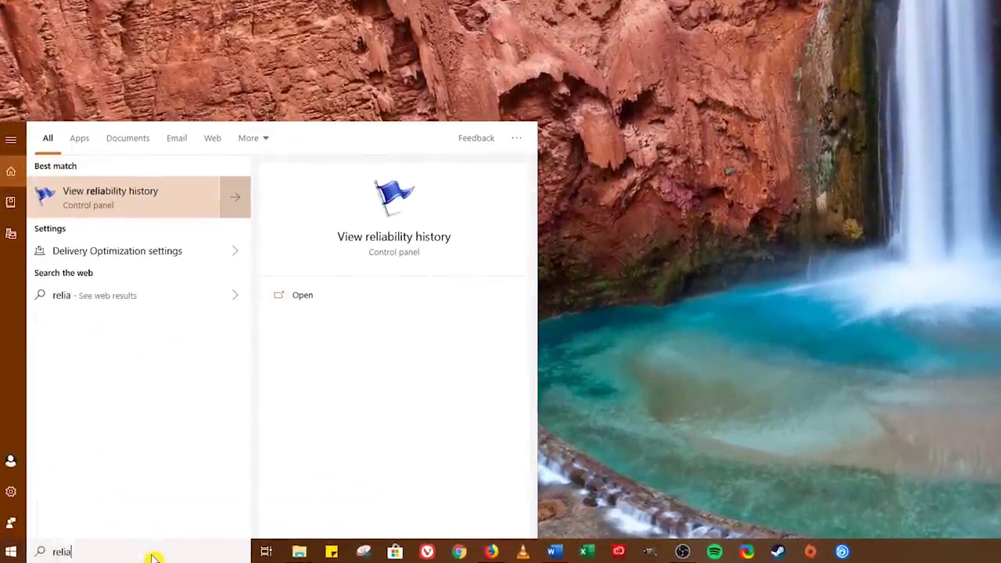
type("bility")
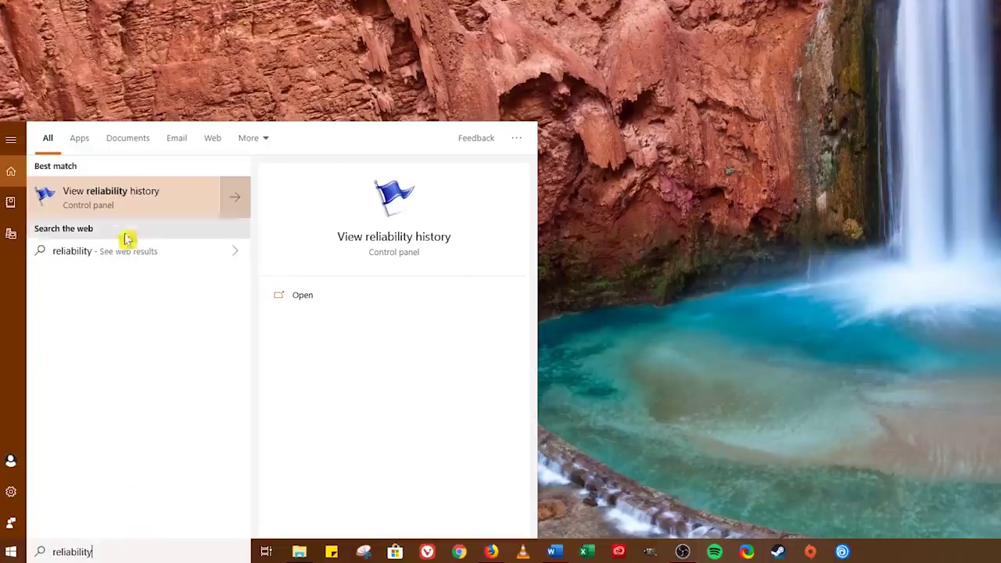
left_click(127, 204)
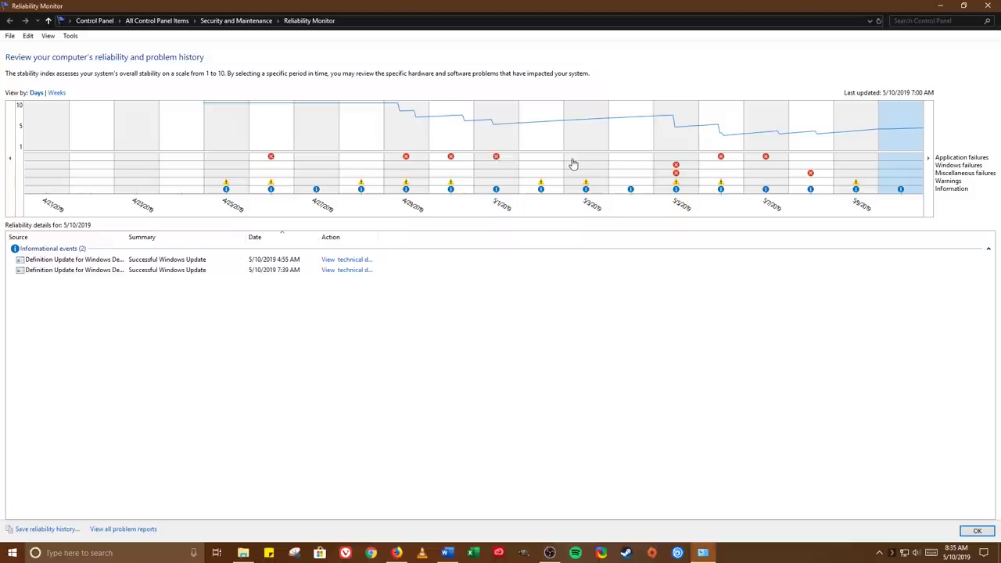
left_click(725, 168)
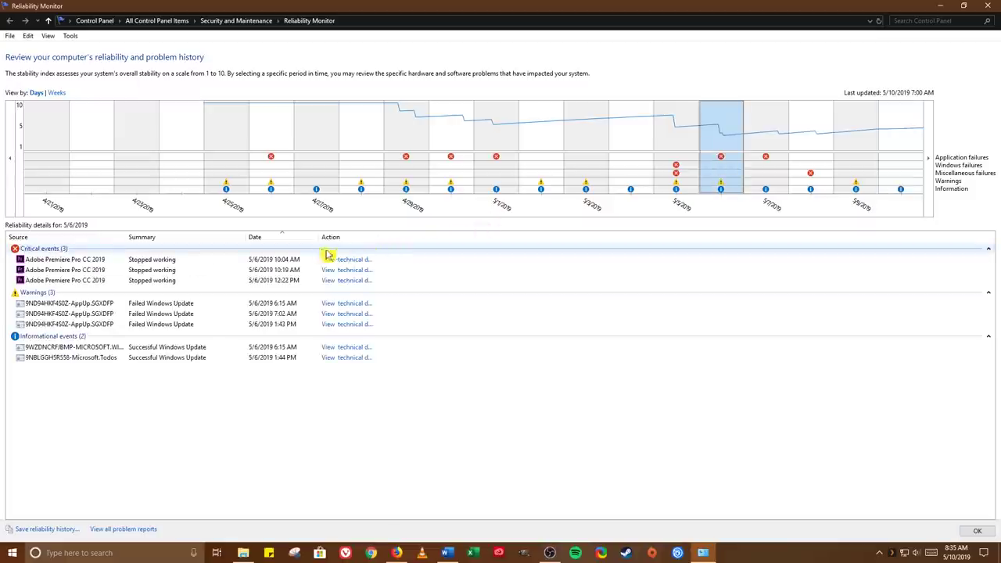